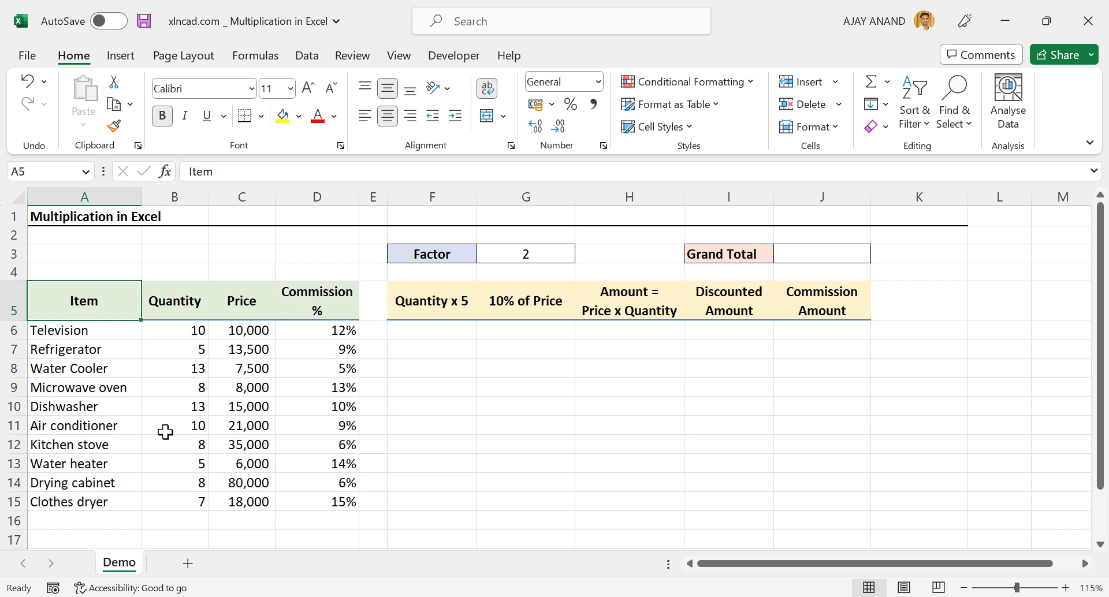
Calculate Quantity x 5 in F6 with the formula =B6*5 and fill it down to F15.
{"action": "left_click", "coordinate": [430, 330]}
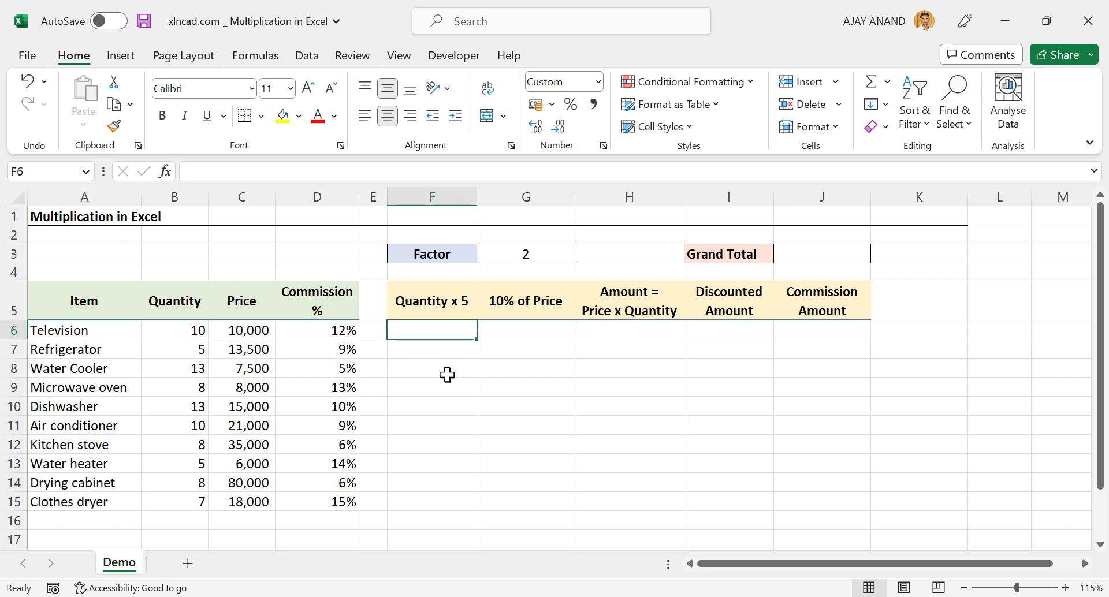
{"action": "type", "text": "="}
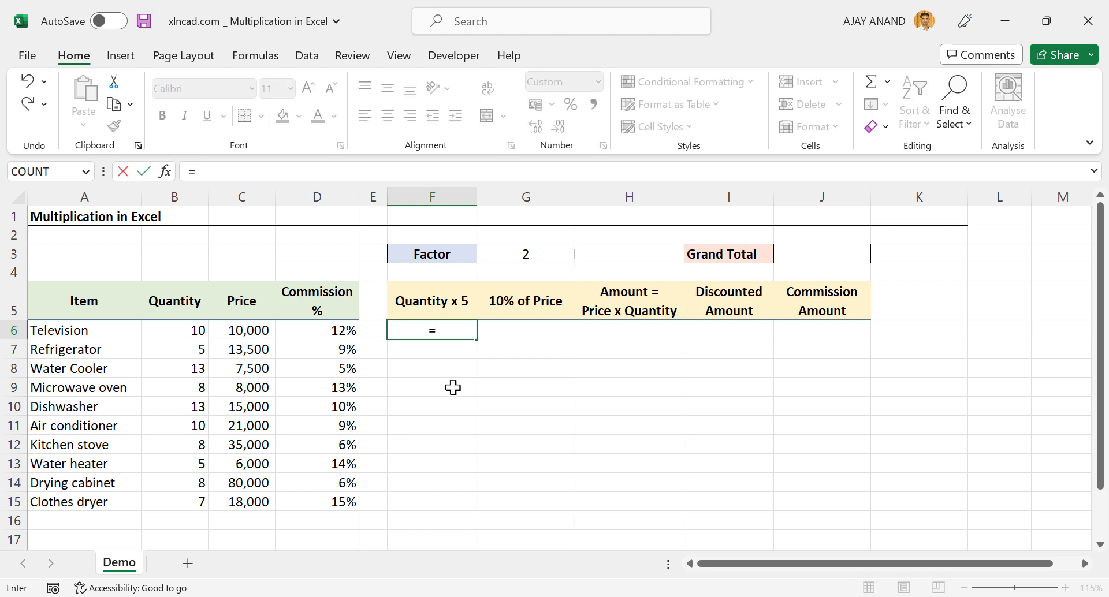
{"action": "left_click", "coordinate": [170, 329]}
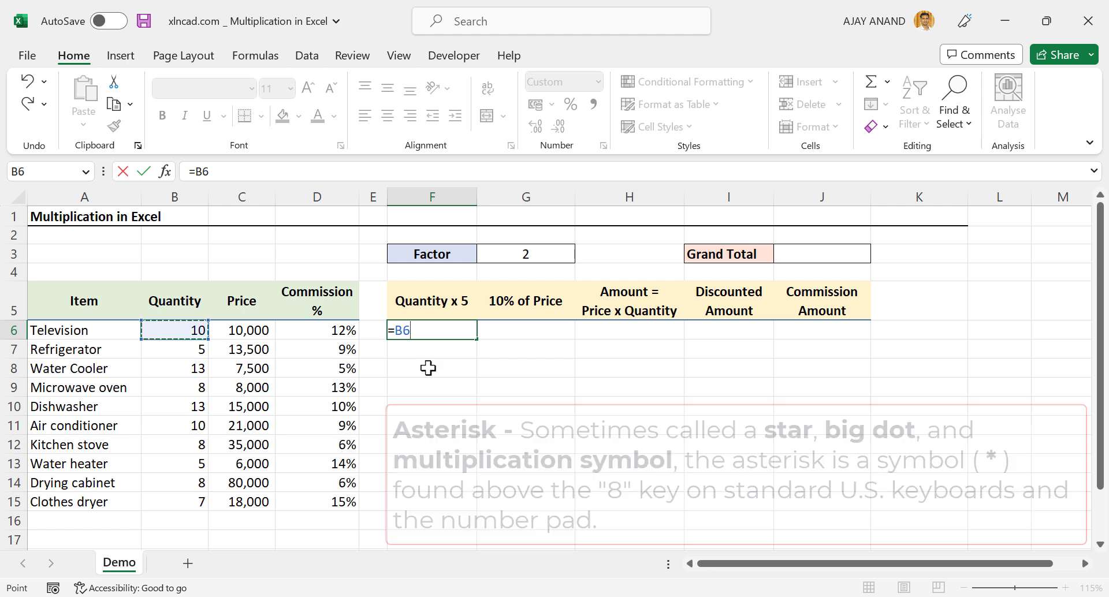
{"action": "type", "text": "*"}
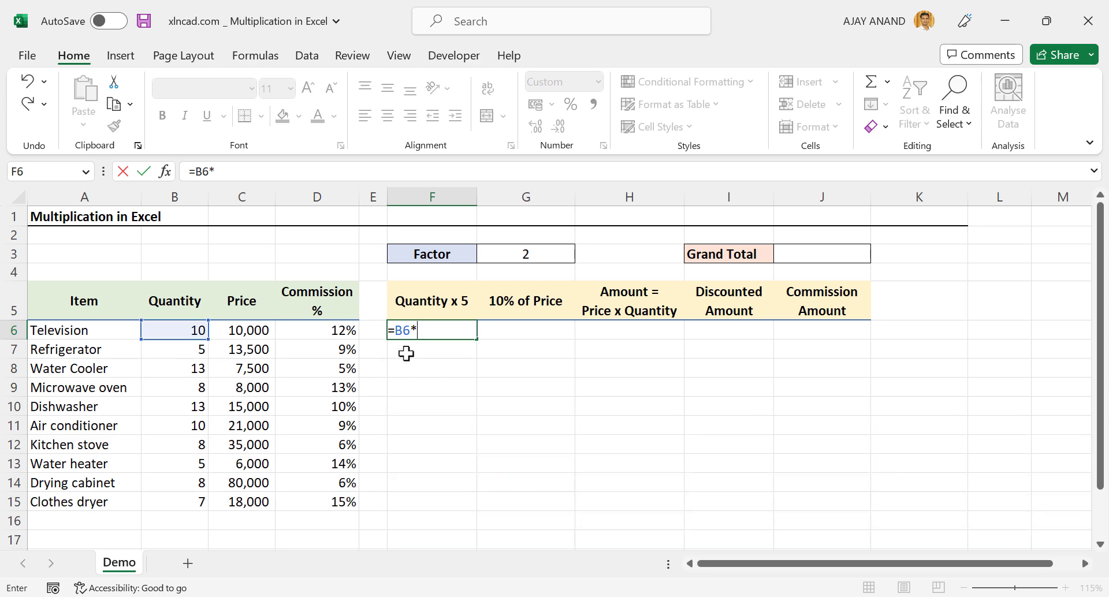
{"action": "type", "text": "5"}
{"action": "key", "text": "Return"}
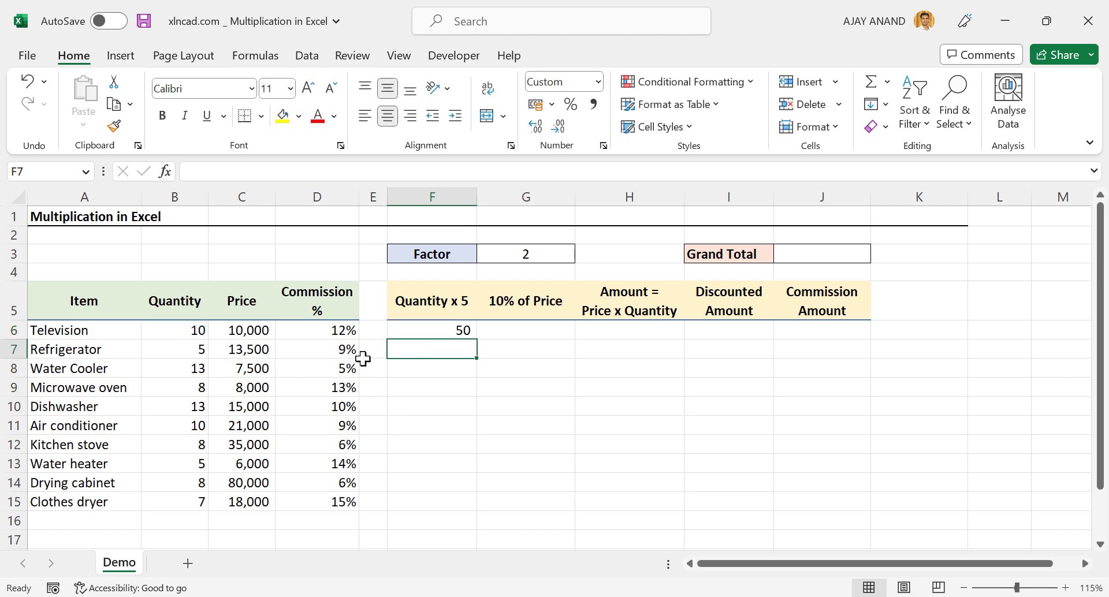
{"action": "left_click", "coordinate": [449, 334]}
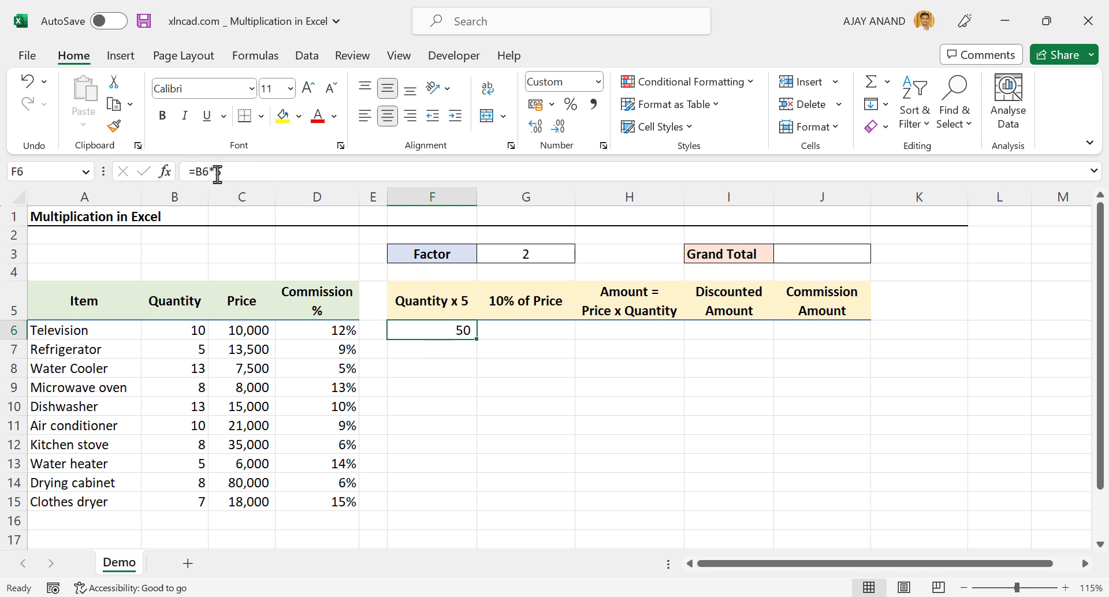
{"action": "left_click_drag", "start_coordinate": [479, 341], "coordinate": [479, 514]}
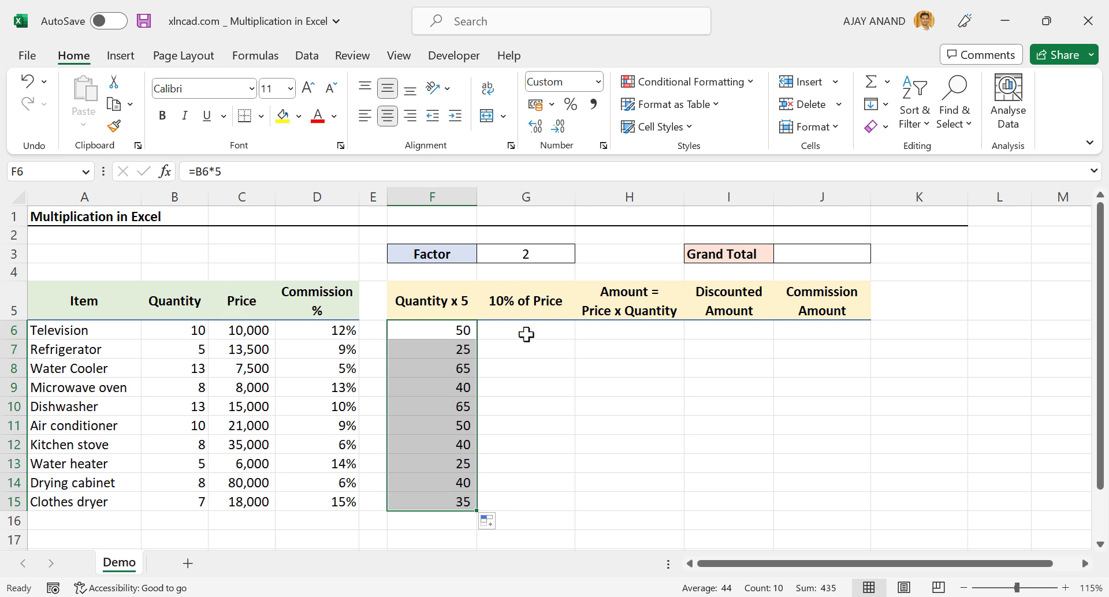
Calculate 10% of Price in G6 with the formula =C6*10% and fill it down to G15.
{"action": "left_click", "coordinate": [508, 335]}
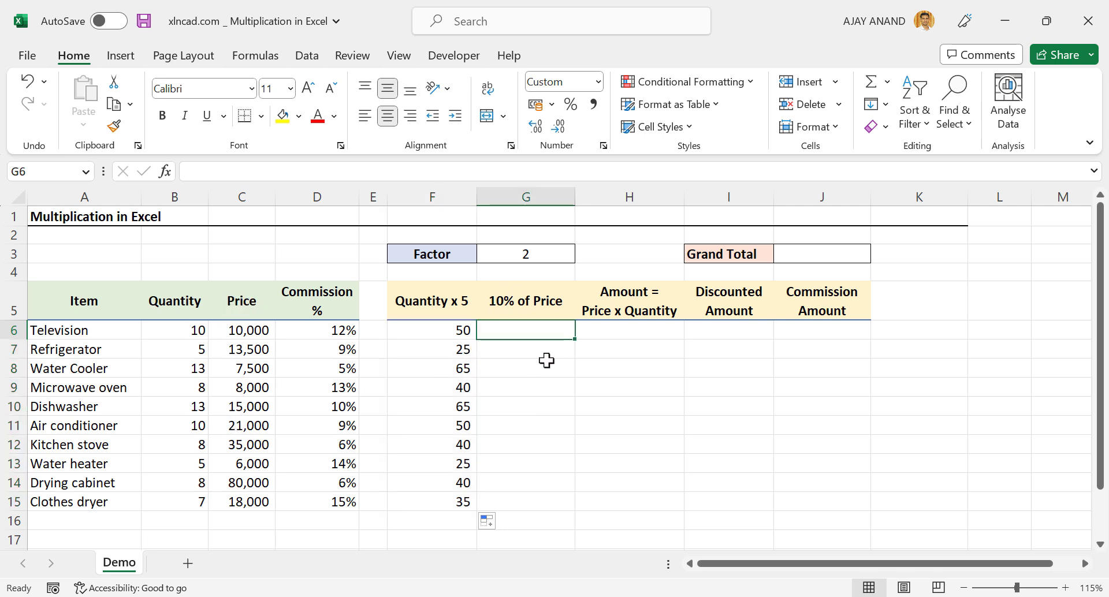
{"action": "type", "text": "="}
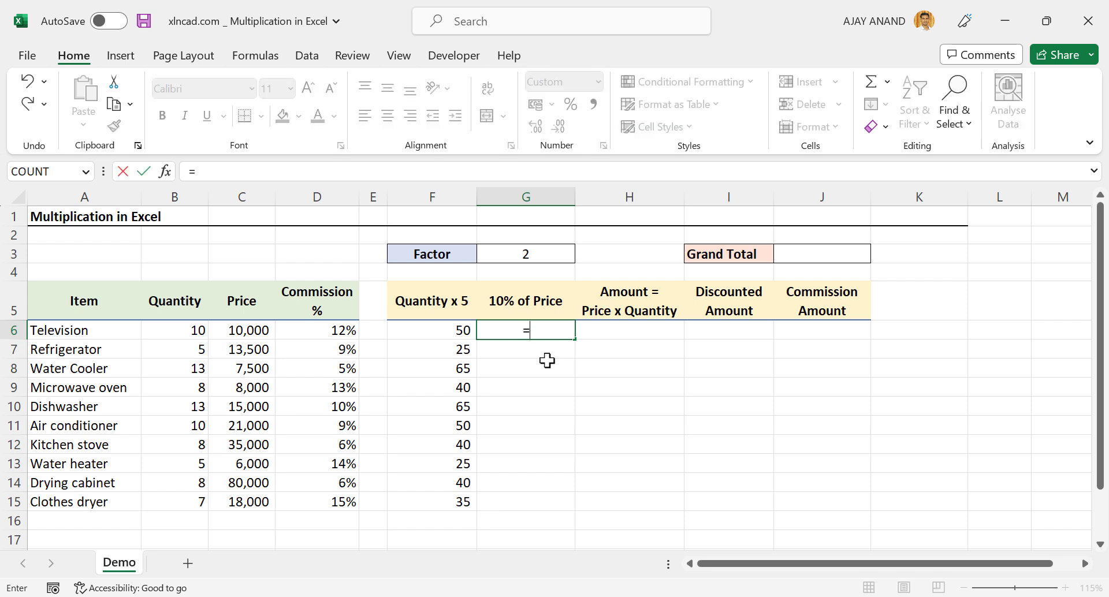
{"action": "left_click", "coordinate": [230, 330]}
{"action": "type", "text": "*"}
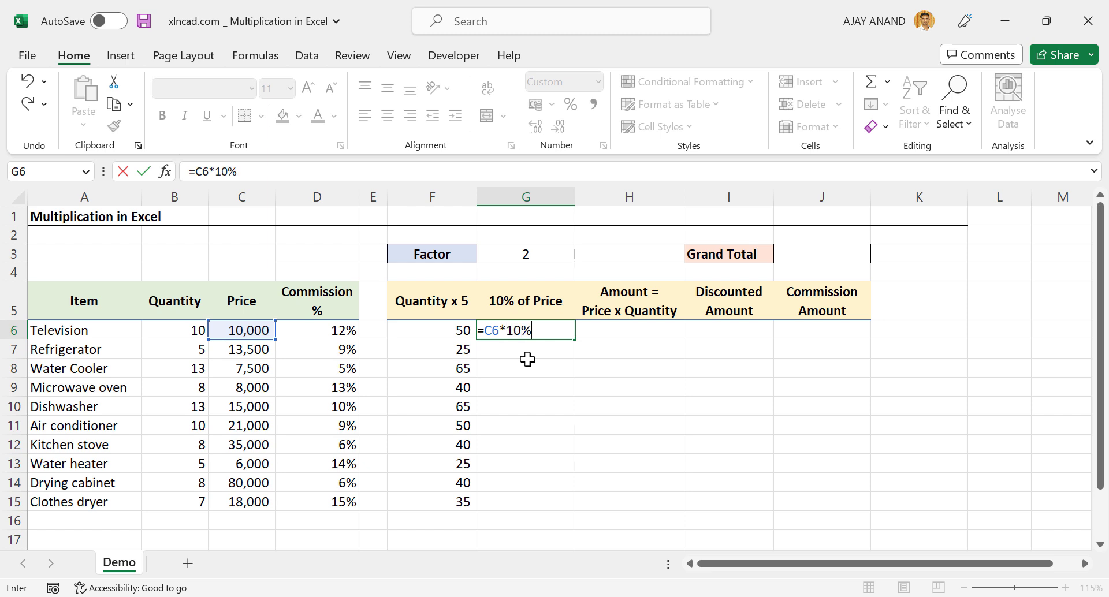
{"action": "key", "text": "Return"}
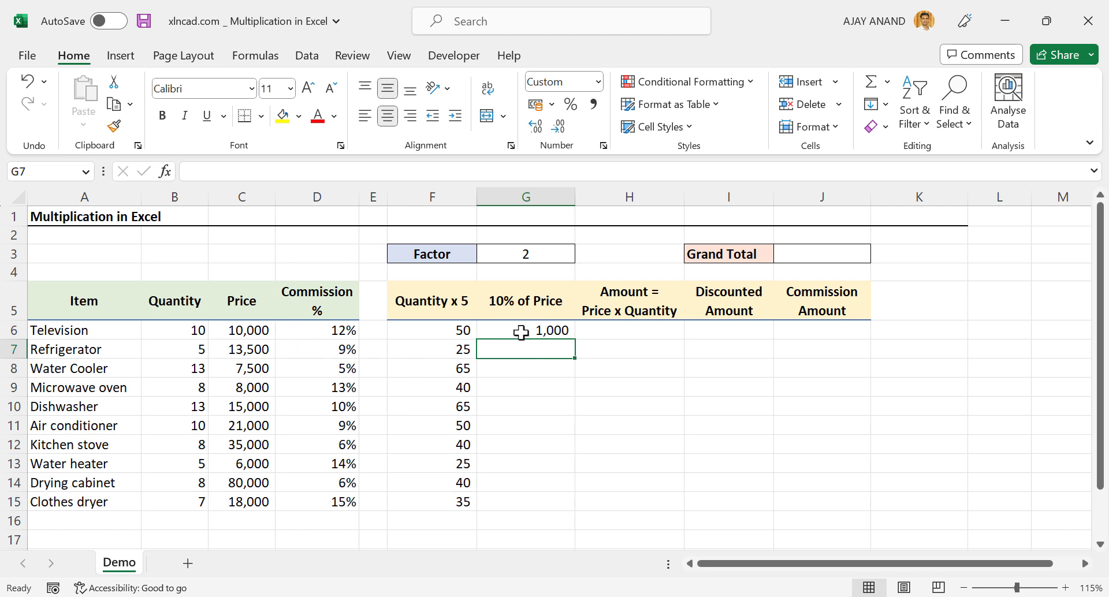
{"action": "left_click", "coordinate": [543, 329]}
{"action": "left_click_drag", "start_coordinate": [577, 339], "coordinate": [576, 513]}
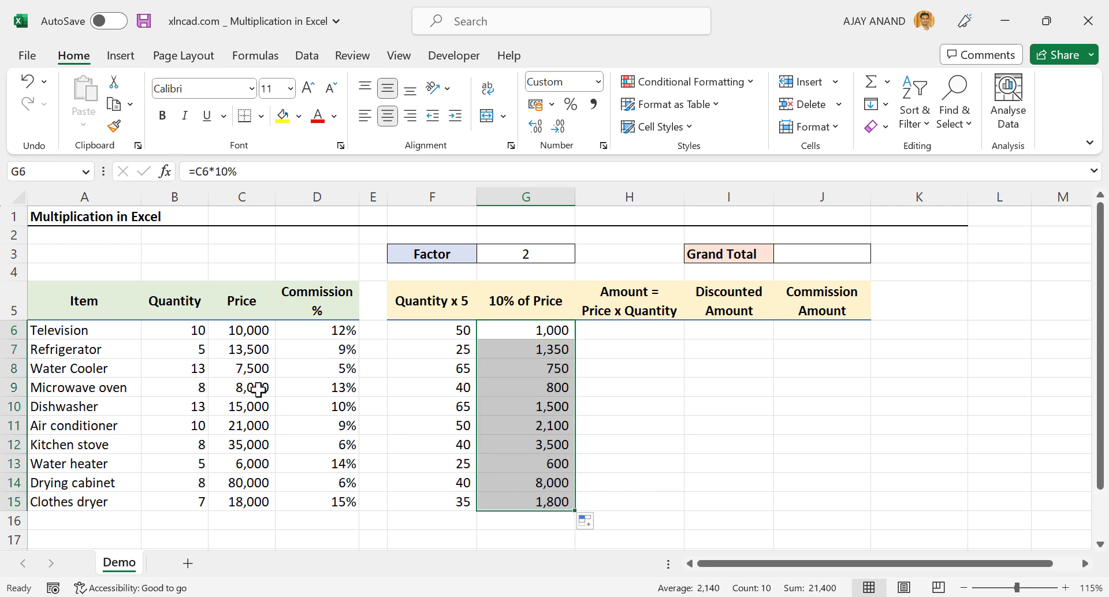
Change the percentage in the formulas of G6:G15 to 17% for all selected cells at once.
{"action": "left_click", "coordinate": [711, 407]}
{"action": "left_click_drag", "start_coordinate": [538, 330], "coordinate": [545, 500]}
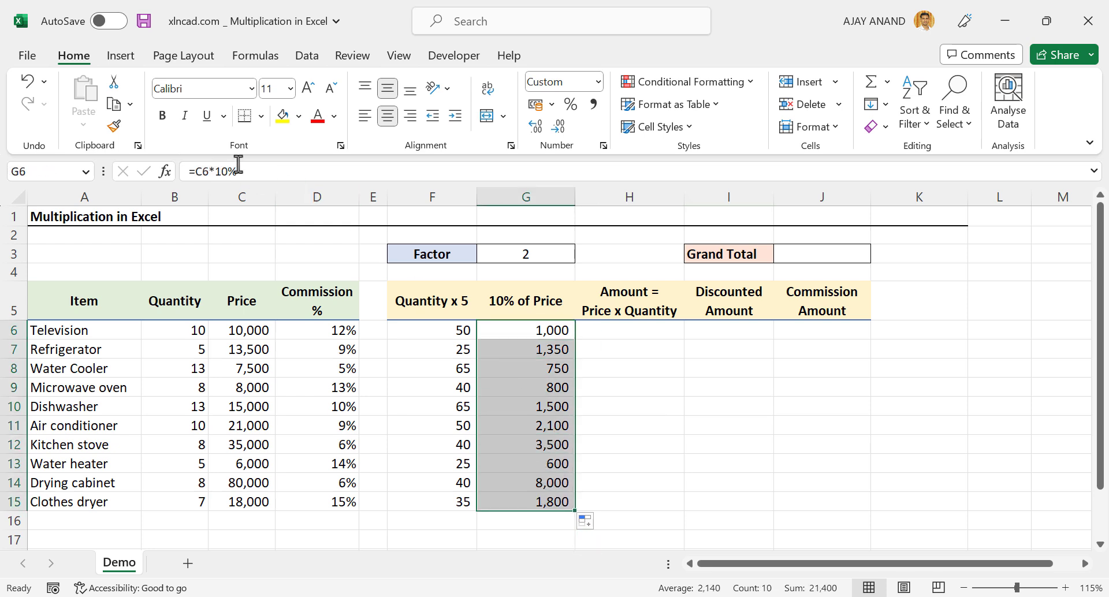
{"action": "left_click", "coordinate": [220, 171]}
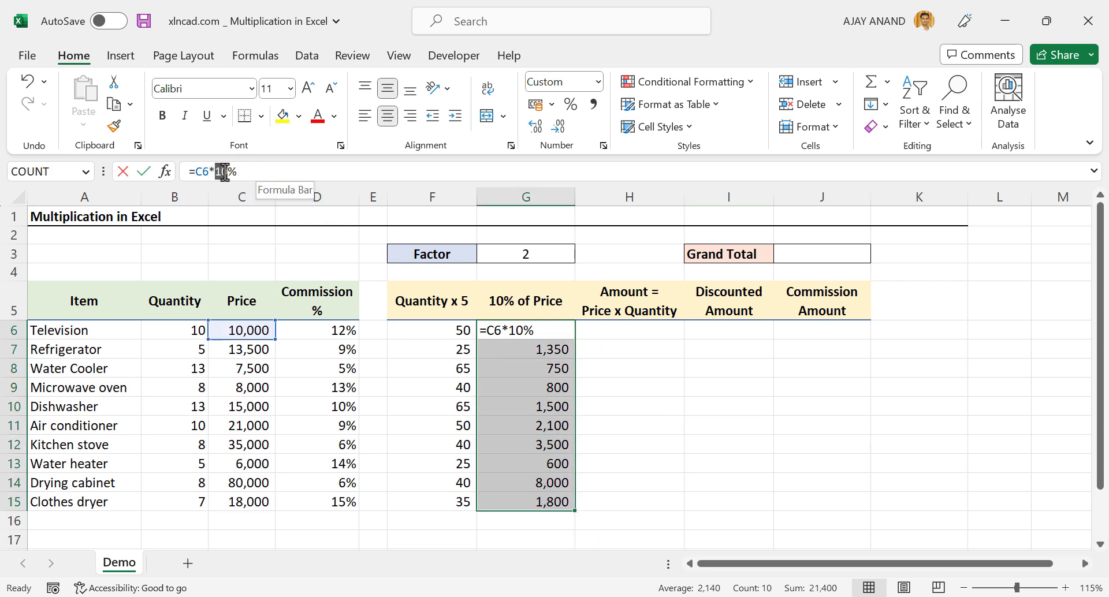
{"action": "left_click_drag", "start_coordinate": [224, 171], "coordinate": [229, 171]}
{"action": "type", "text": "17"}
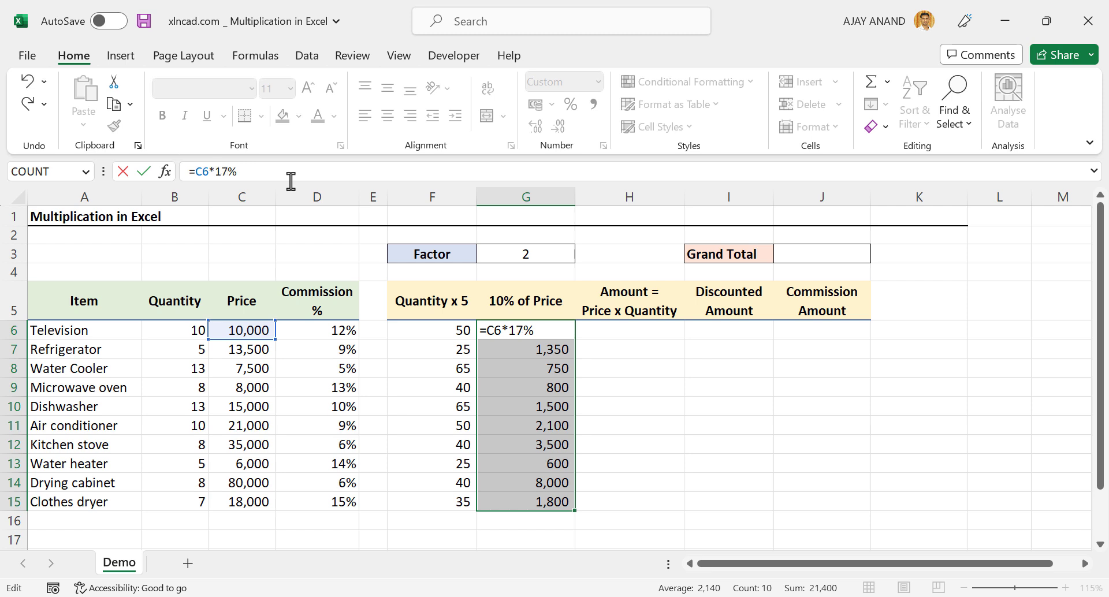
{"action": "key", "text": "ctrl+Return"}
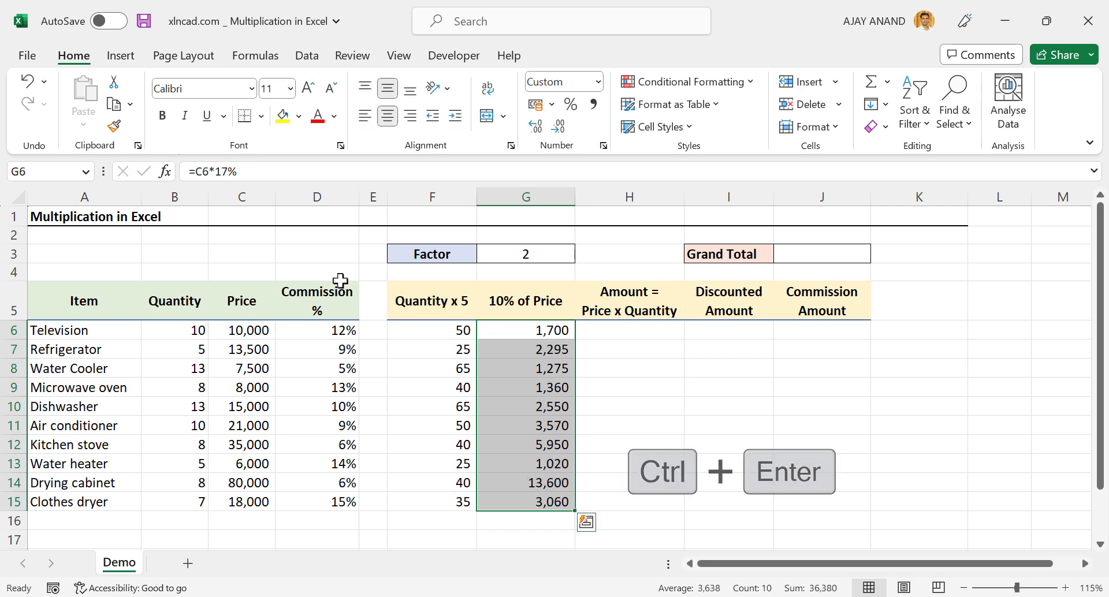
{"action": "left_click", "coordinate": [509, 387]}
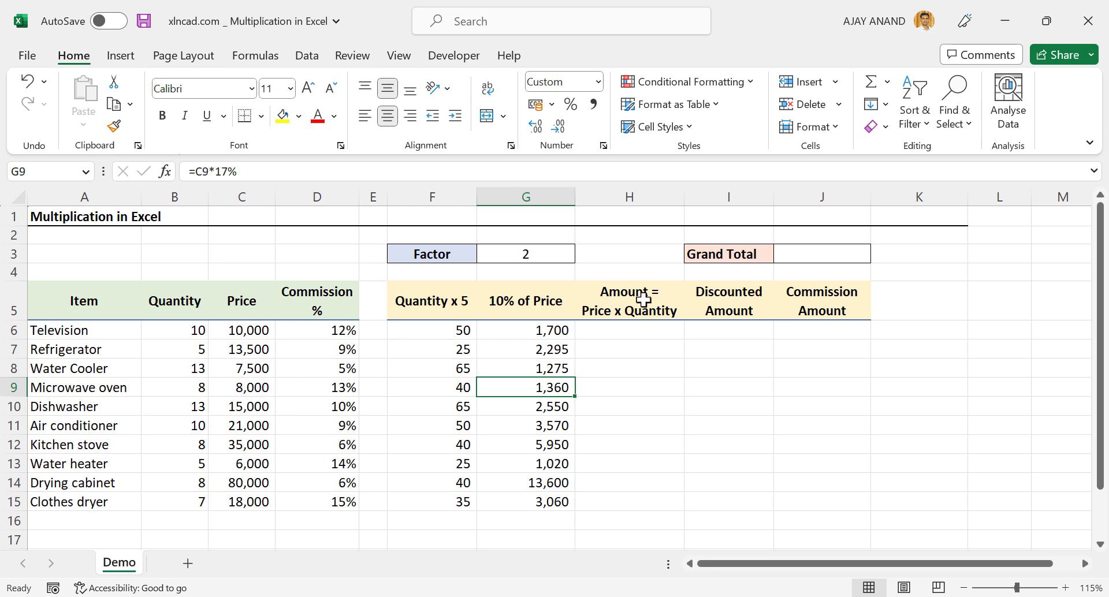
Calculate the Amount in H6 with the formula =B6*C6 and fill it down to H15.
{"action": "left_click", "coordinate": [615, 331]}
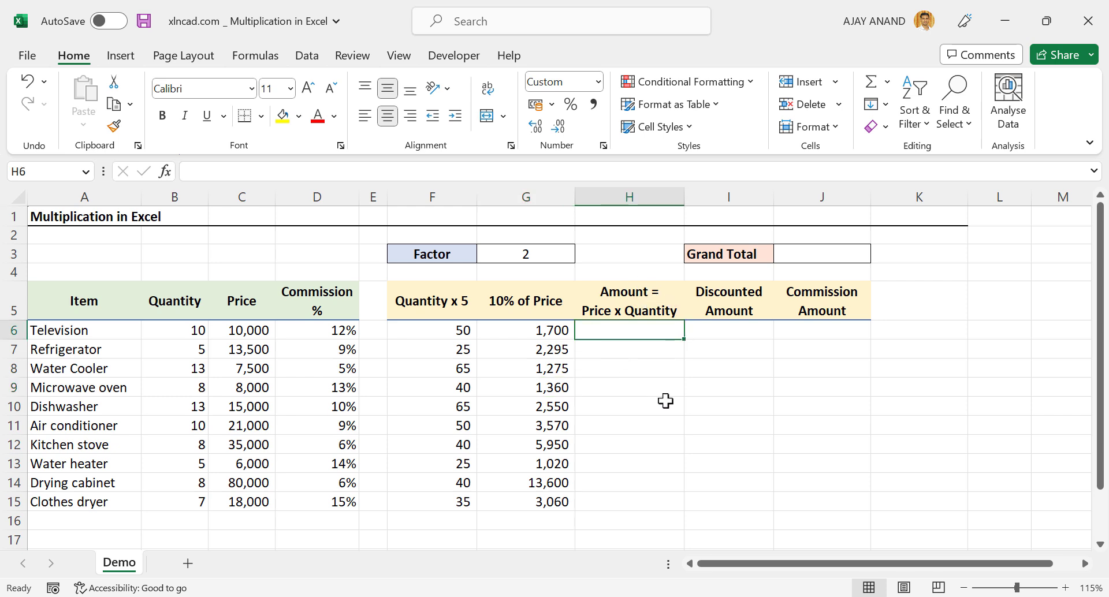
{"action": "type", "text": "="}
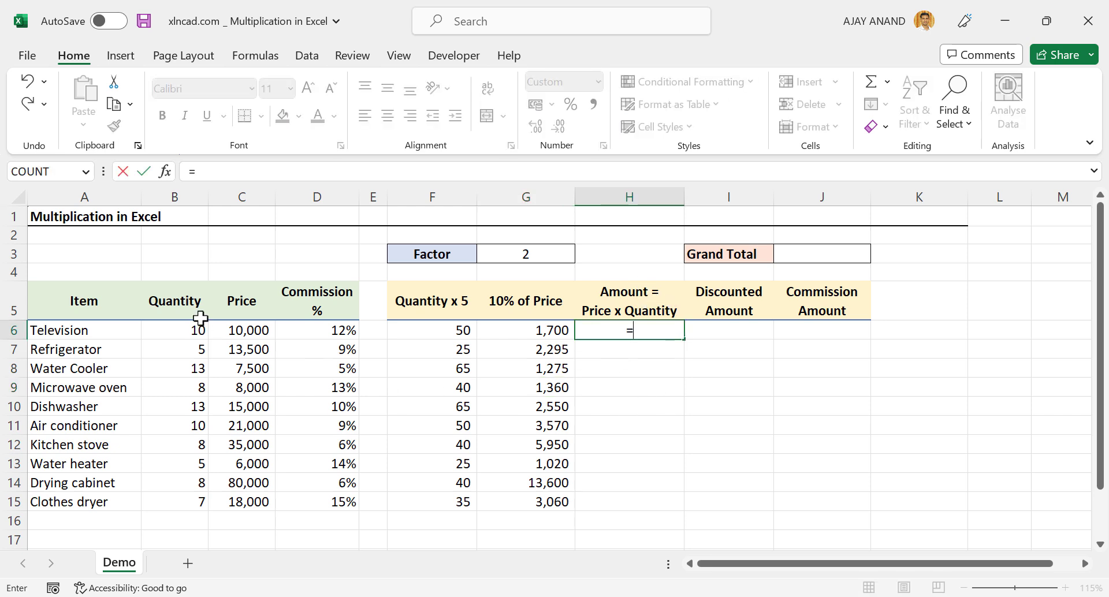
{"action": "left_click", "coordinate": [172, 334]}
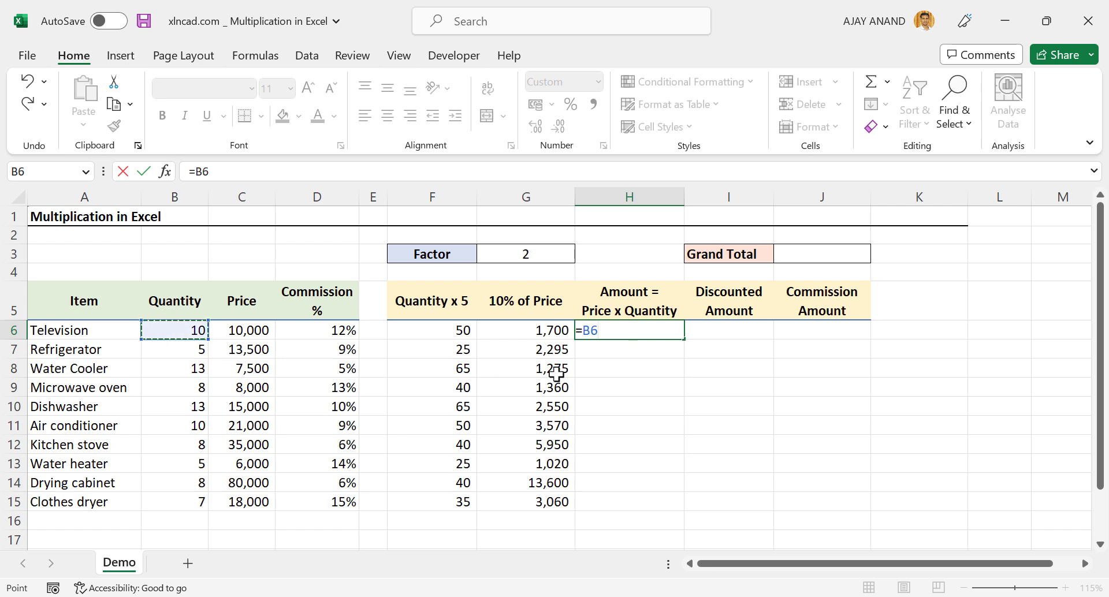
{"action": "type", "text": "*"}
{"action": "left_click", "coordinate": [226, 328]}
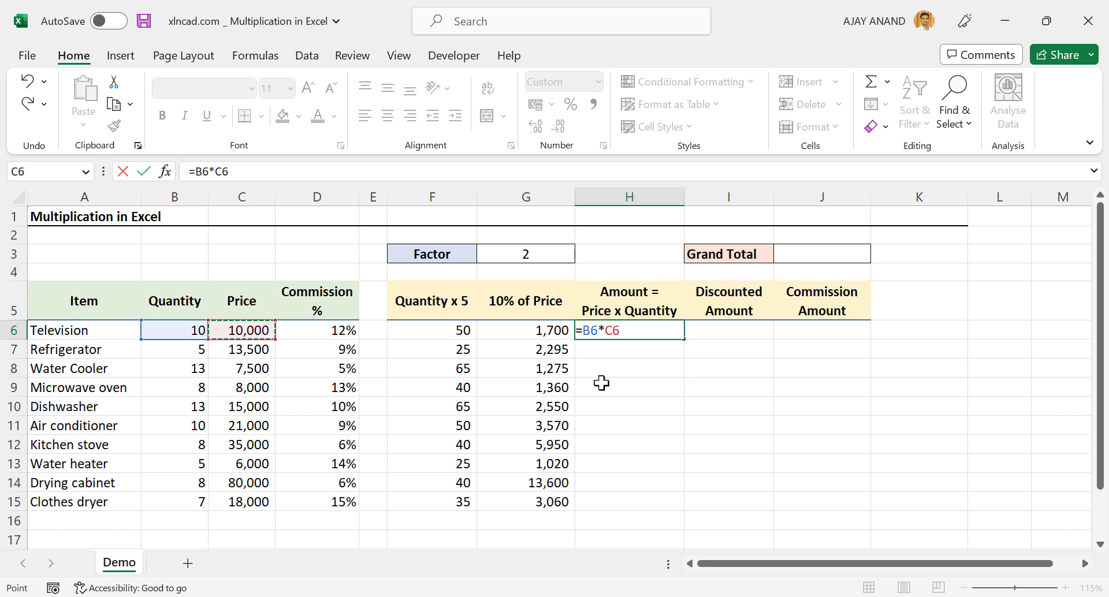
{"action": "key", "text": "Return"}
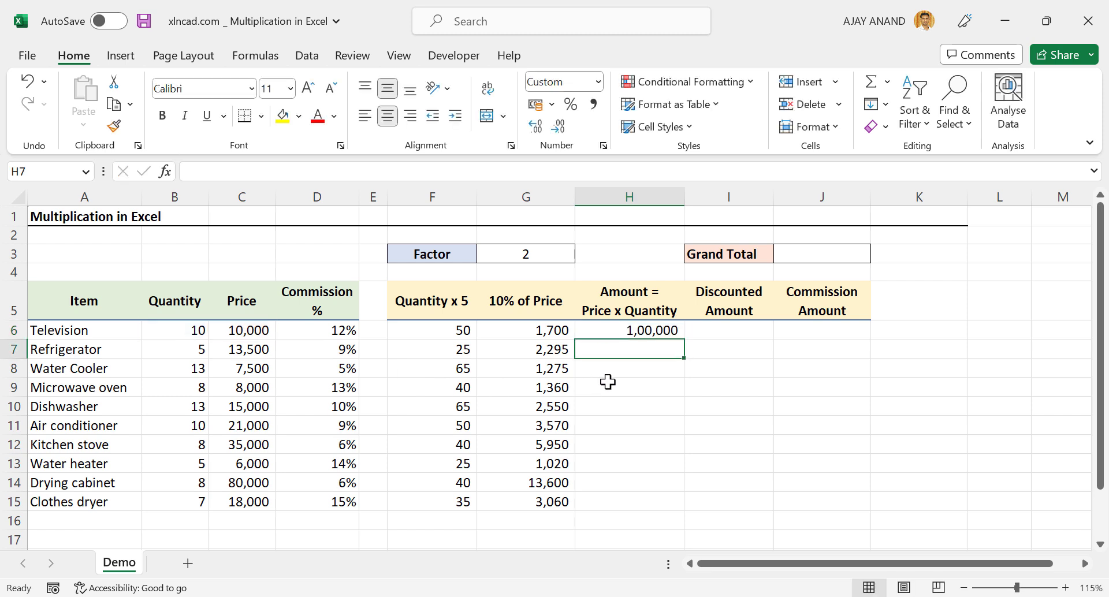
{"action": "left_click", "coordinate": [669, 332]}
{"action": "left_click_drag", "start_coordinate": [687, 345], "coordinate": [685, 508]}
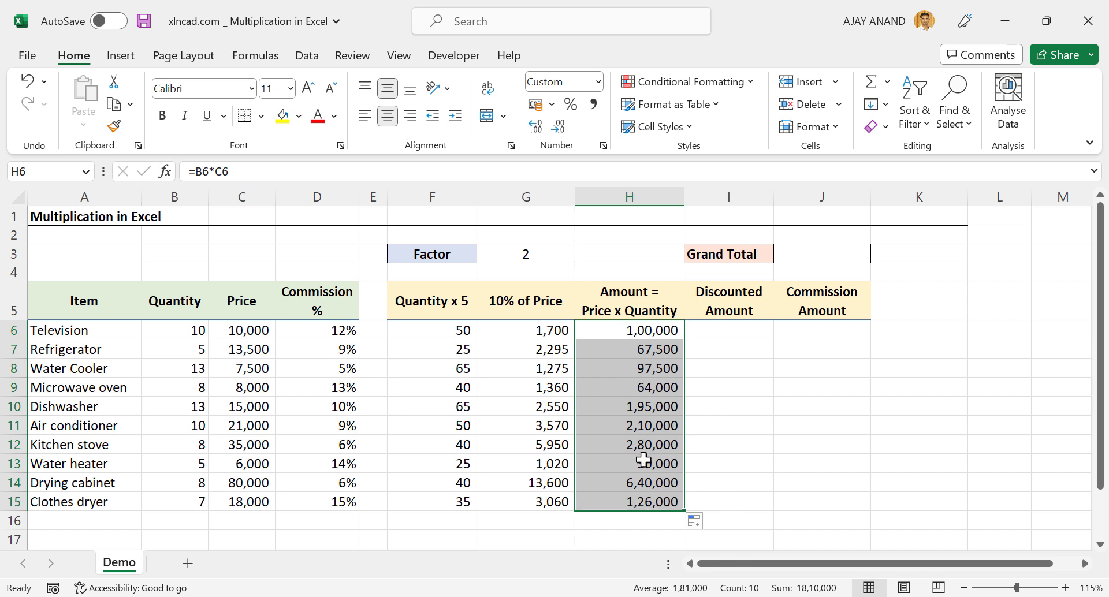
Total the Amount column in H16 with =SUM(H6:H15) and make the total bold.
{"action": "left_click", "coordinate": [626, 517]}
{"action": "key", "text": "alt+equal"}
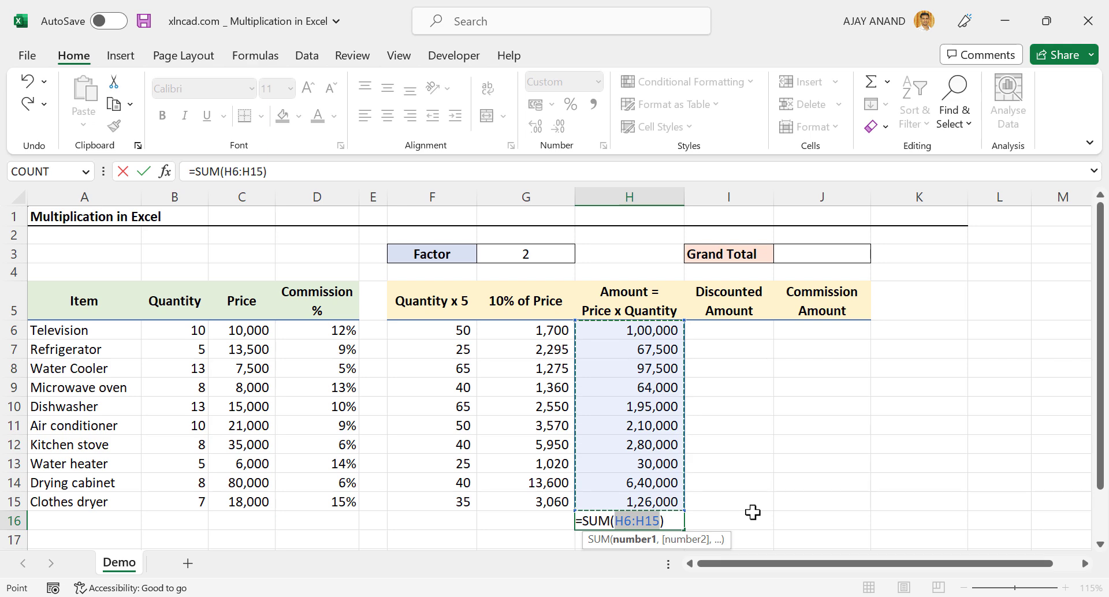
{"action": "key", "text": "Return"}
{"action": "left_click", "coordinate": [655, 526]}
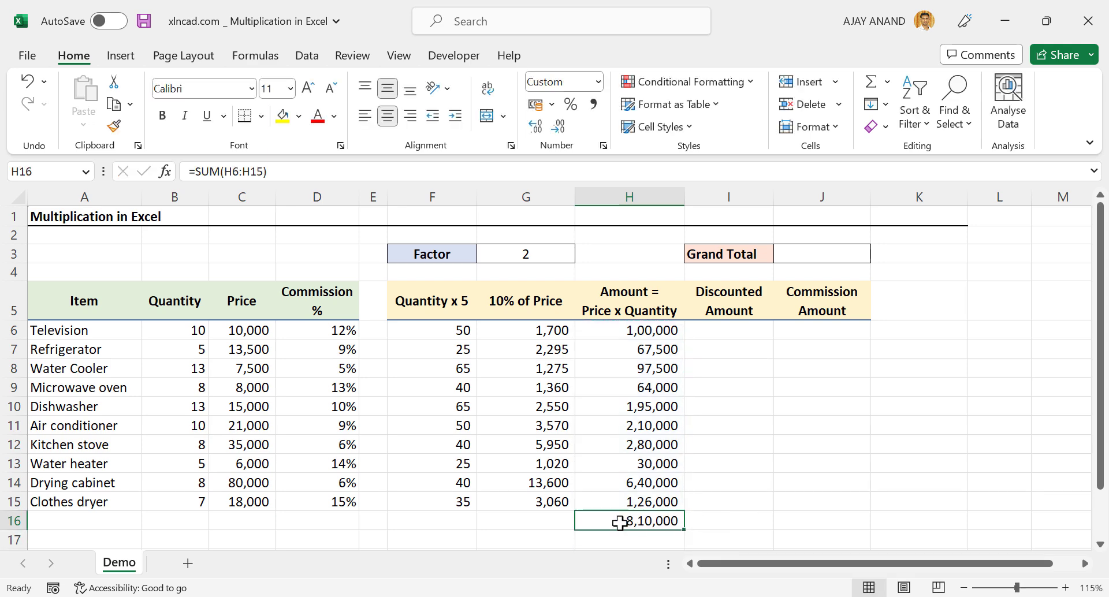
{"action": "left_click", "coordinate": [164, 121]}
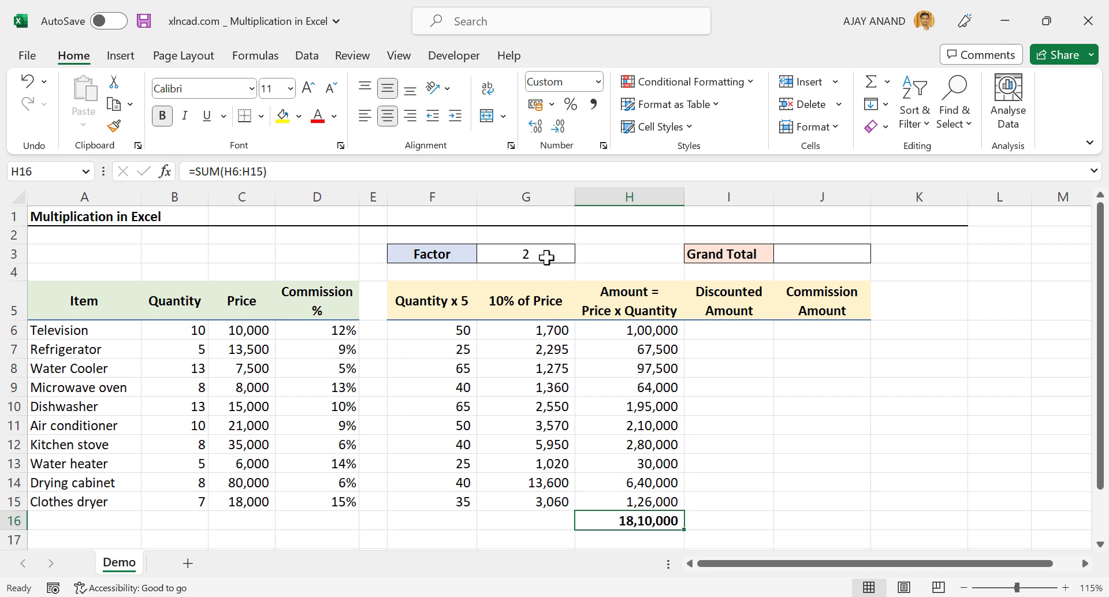
Calculate the Discounted Amount in I6 with =H6*$G$3, using an absolute reference to the Factor, and fill it down to I15.
{"action": "left_click", "coordinate": [728, 331]}
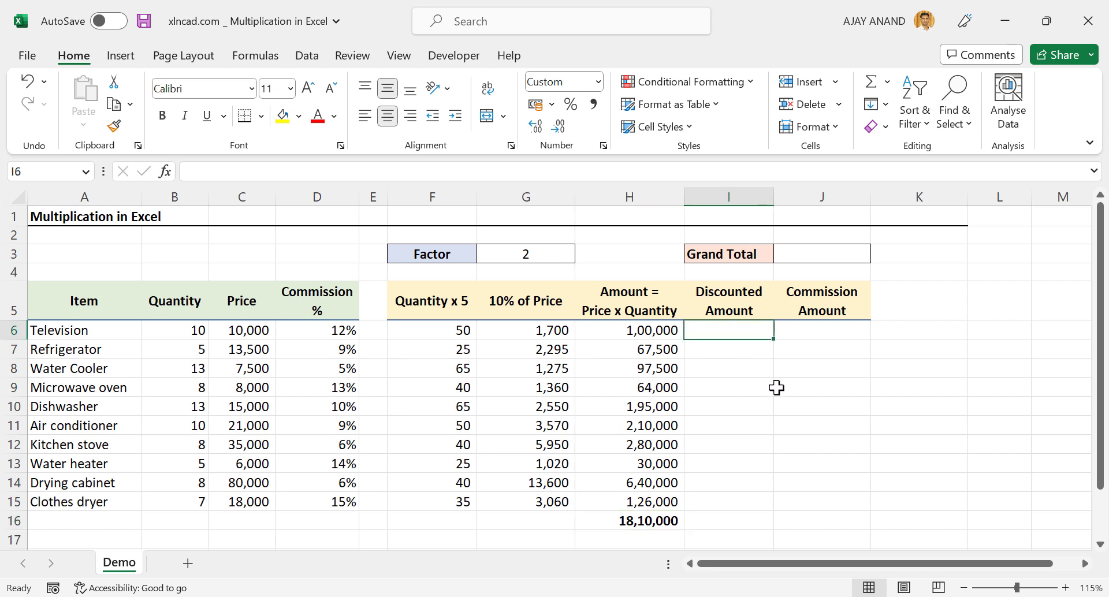
{"action": "type", "text": "="}
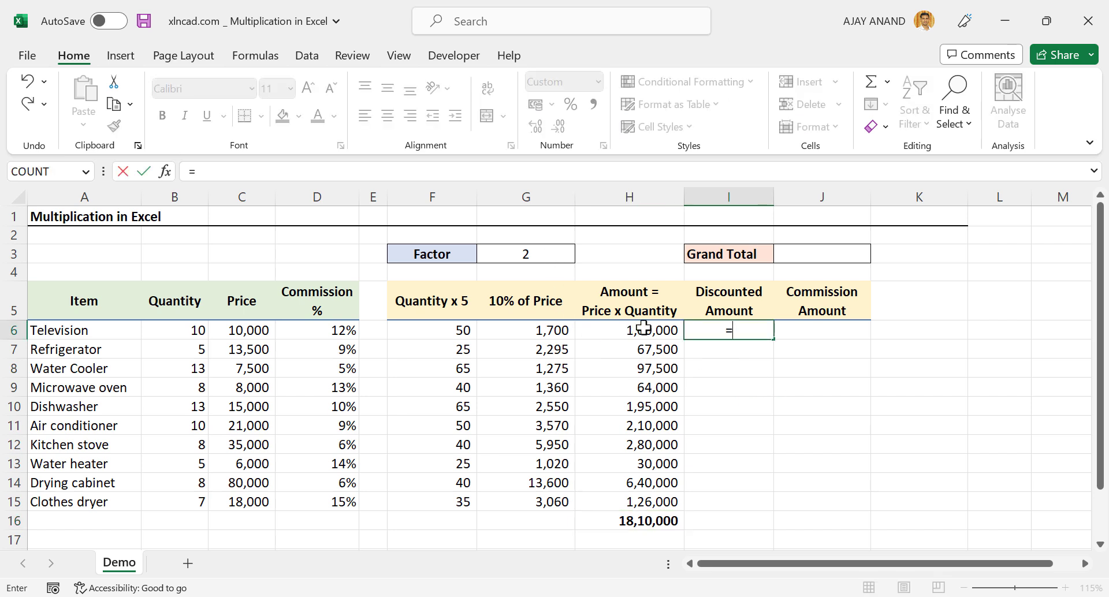
{"action": "left_click", "coordinate": [613, 331]}
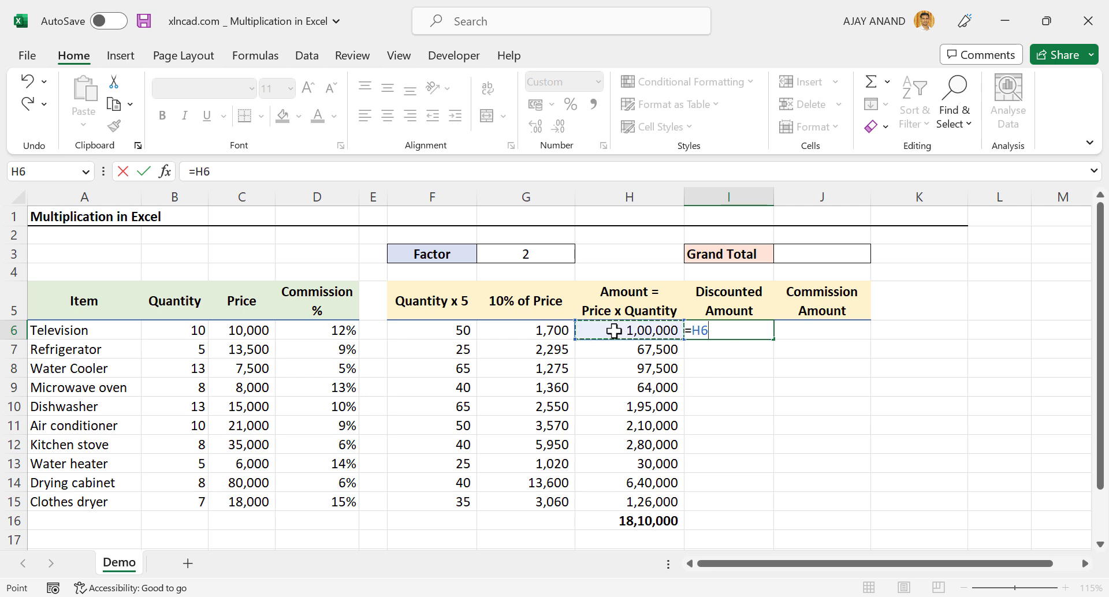
{"action": "type", "text": "*"}
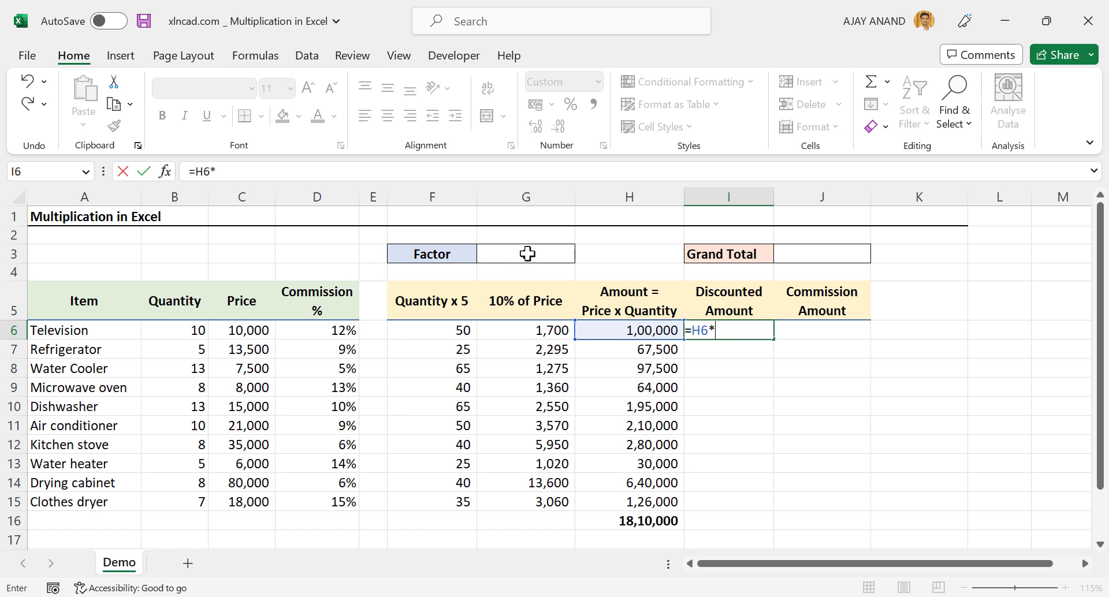
{"action": "left_click", "coordinate": [552, 262]}
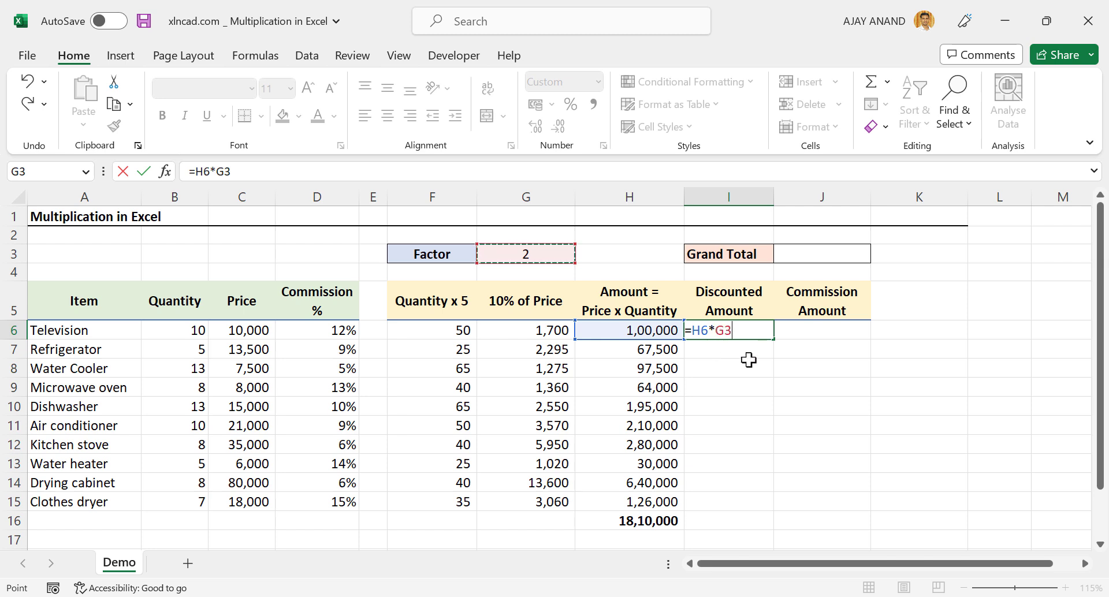
{"action": "key", "text": "F4"}
{"action": "key", "text": "Return"}
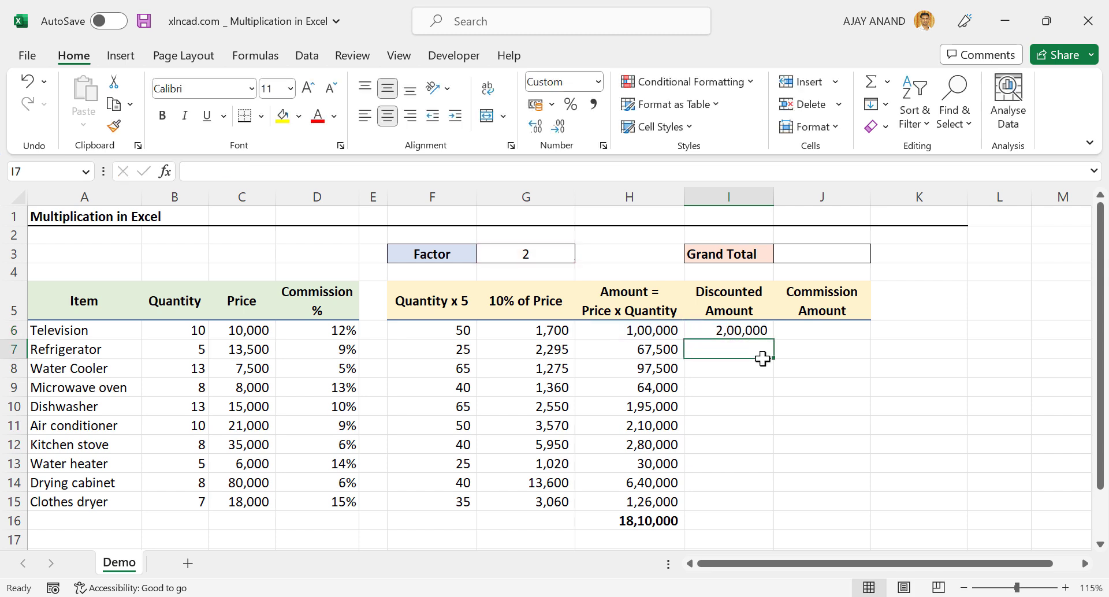
{"action": "left_click", "coordinate": [723, 332]}
{"action": "left_click_drag", "start_coordinate": [777, 340], "coordinate": [772, 510]}
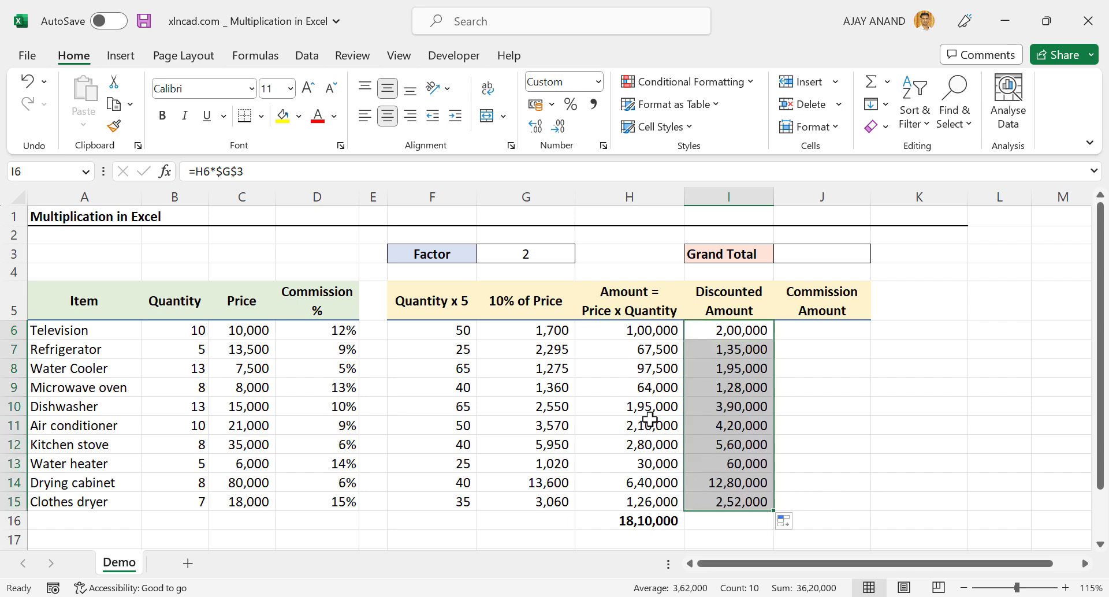
Set the Factor value in G3 to 5.
{"action": "left_click", "coordinate": [531, 259]}
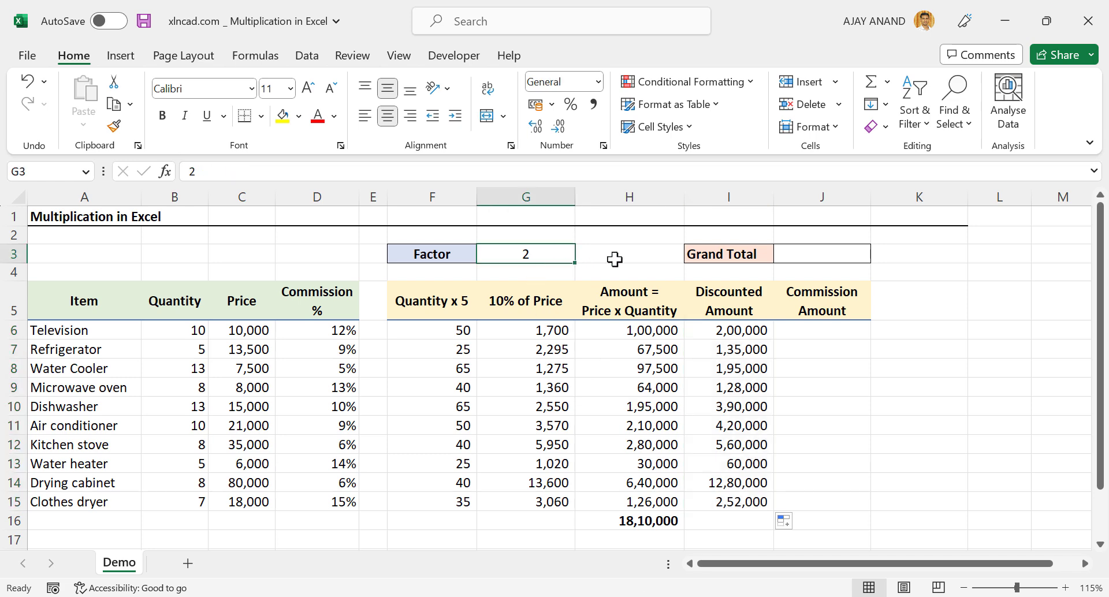
{"action": "type", "text": "5"}
{"action": "key", "text": "Return"}
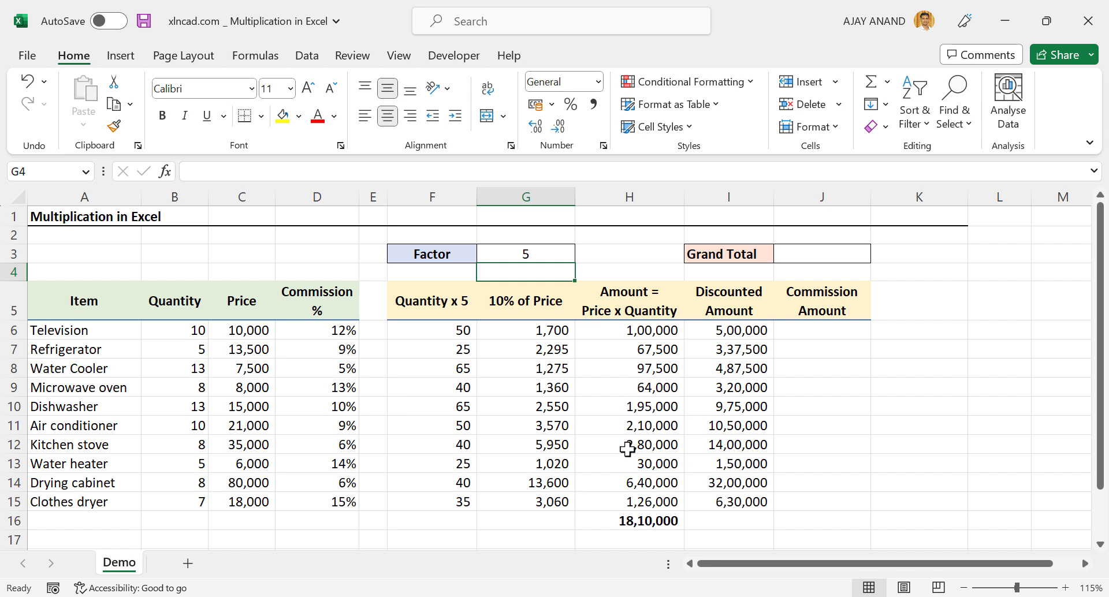
Set the Factor value in G3 to 12%.
{"action": "left_click", "coordinate": [528, 254]}
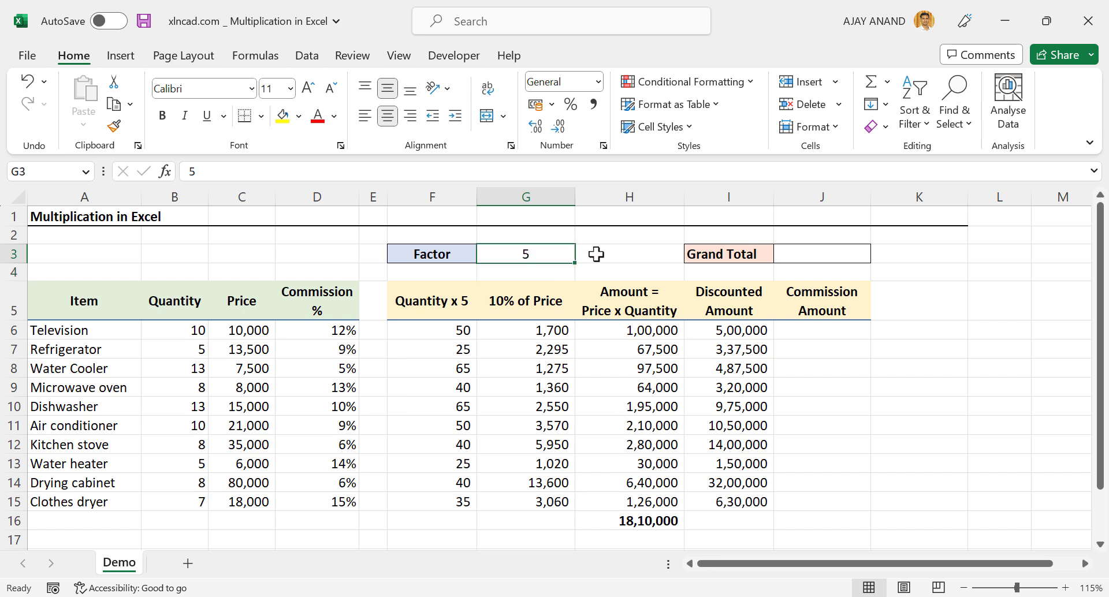
{"action": "type", "text": "12"}
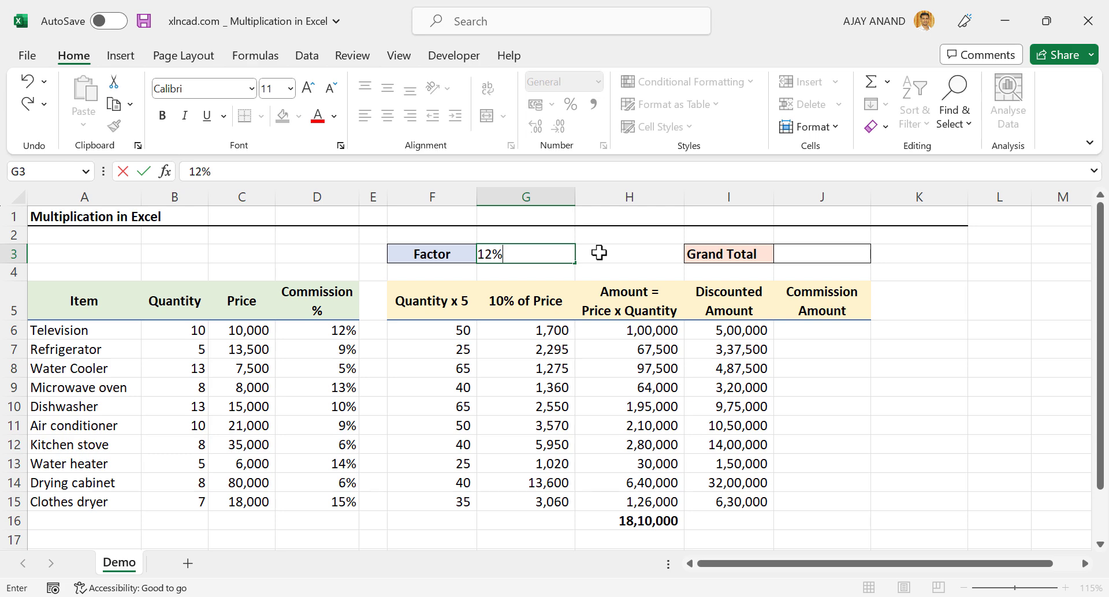
{"action": "key", "text": "Return"}
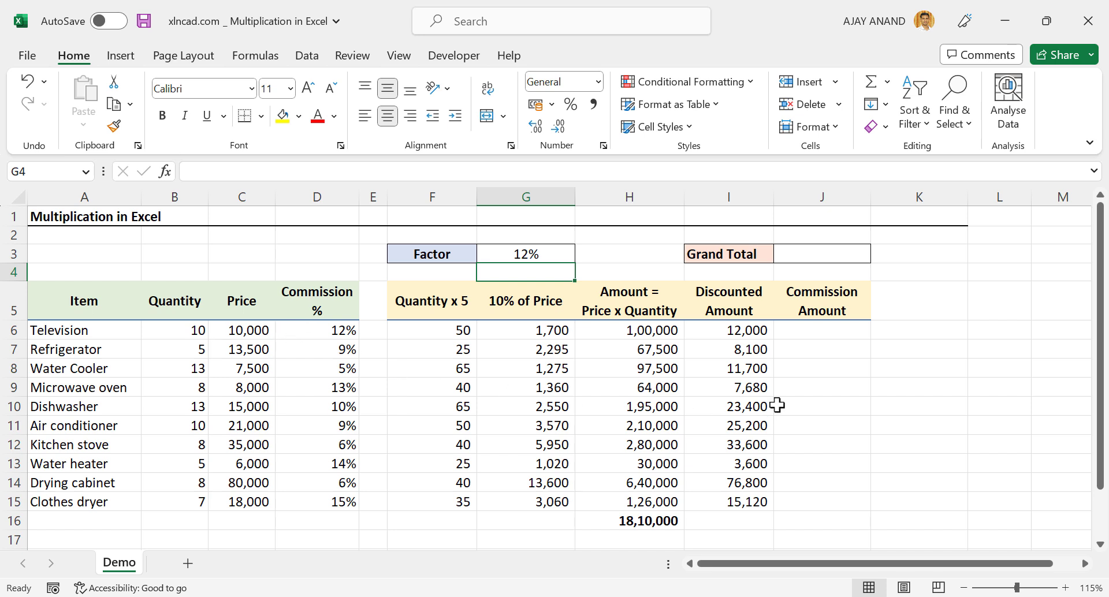
Calculate the Commission Amount in J6 with the formula =B6*C6*D6 and fill it down to J15.
{"action": "left_click", "coordinate": [811, 331]}
{"action": "type", "text": "="}
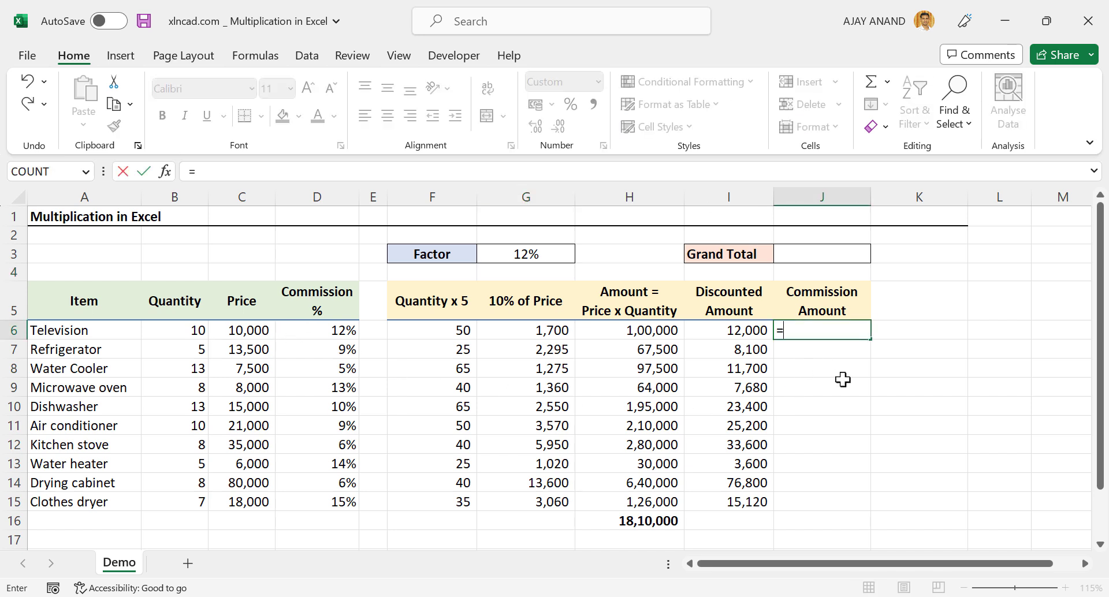
{"action": "left_click", "coordinate": [192, 330]}
{"action": "type", "text": "*"}
{"action": "left_click", "coordinate": [263, 331]}
{"action": "type", "text": "*"}
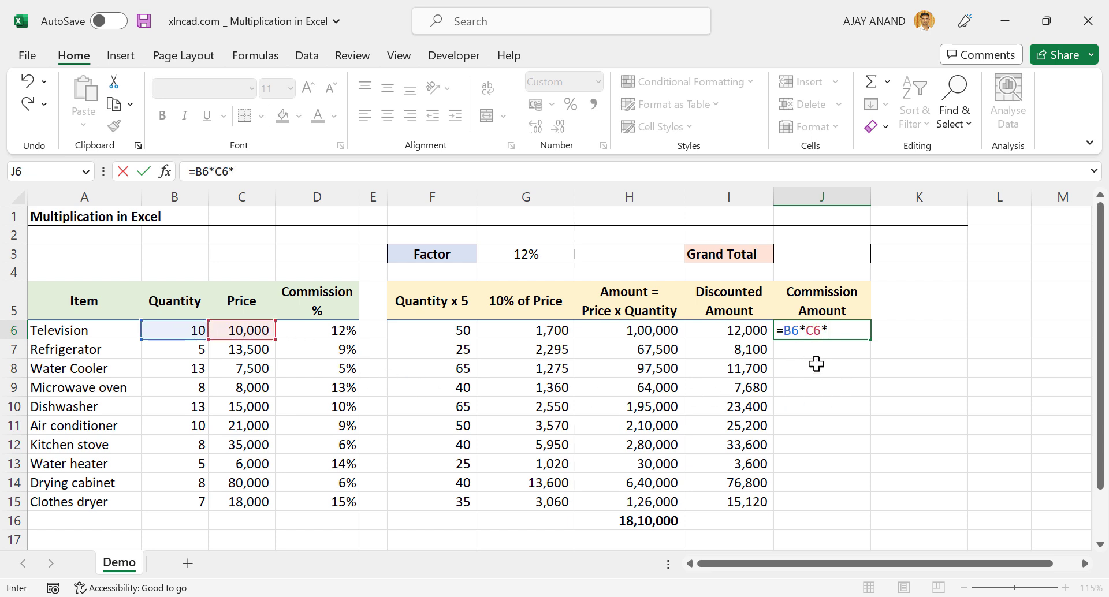
{"action": "left_click", "coordinate": [327, 331]}
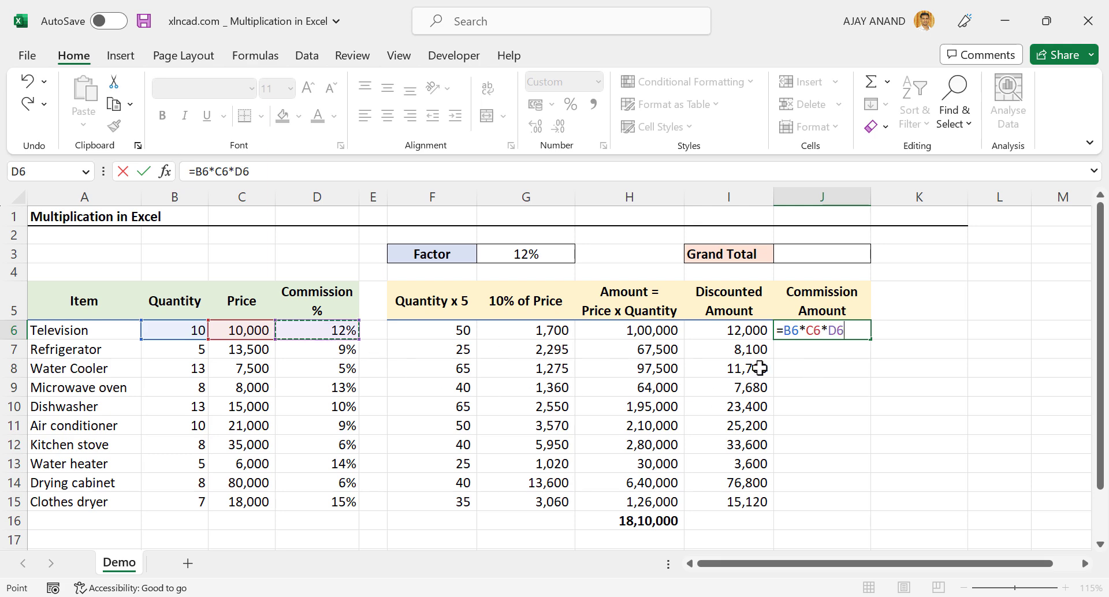
{"action": "key", "text": "Return"}
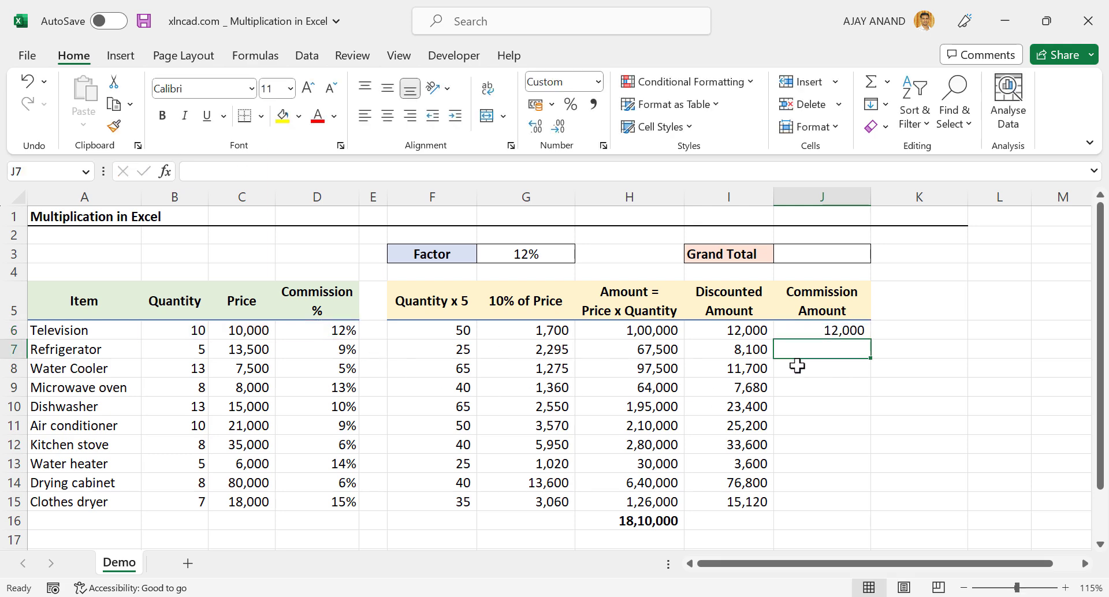
{"action": "left_click", "coordinate": [847, 331]}
{"action": "left_click_drag", "start_coordinate": [870, 339], "coordinate": [866, 502]}
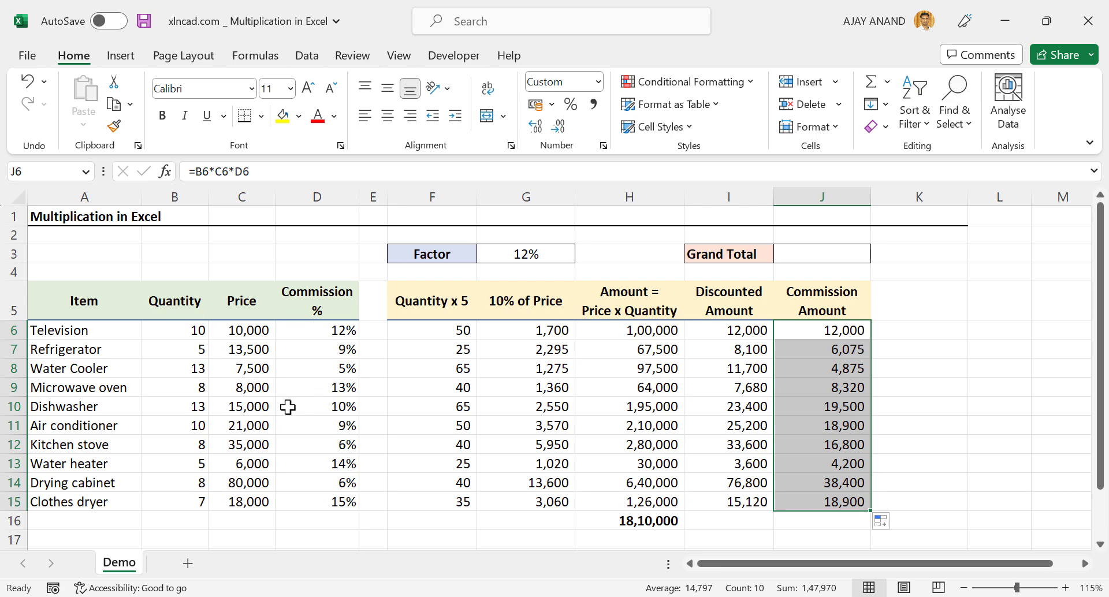
Calculate the commission again in K6 with =PRODUCT(B6:D6) and fill the formula down to K15.
{"action": "left_click", "coordinate": [906, 334]}
{"action": "type", "text": "=PRODU"}
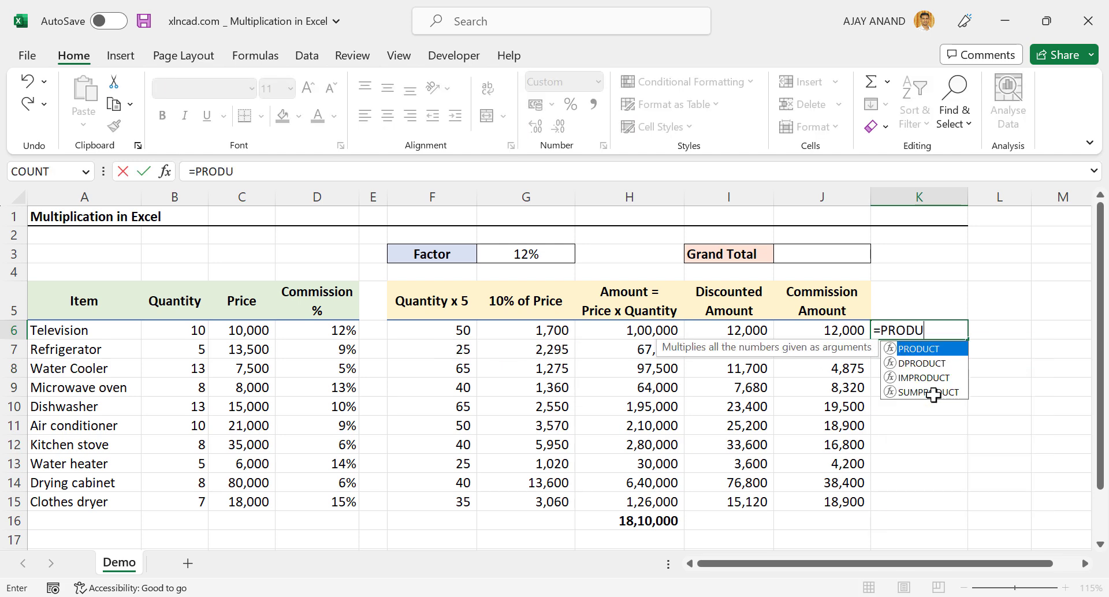
{"action": "double_click", "coordinate": [933, 350]}
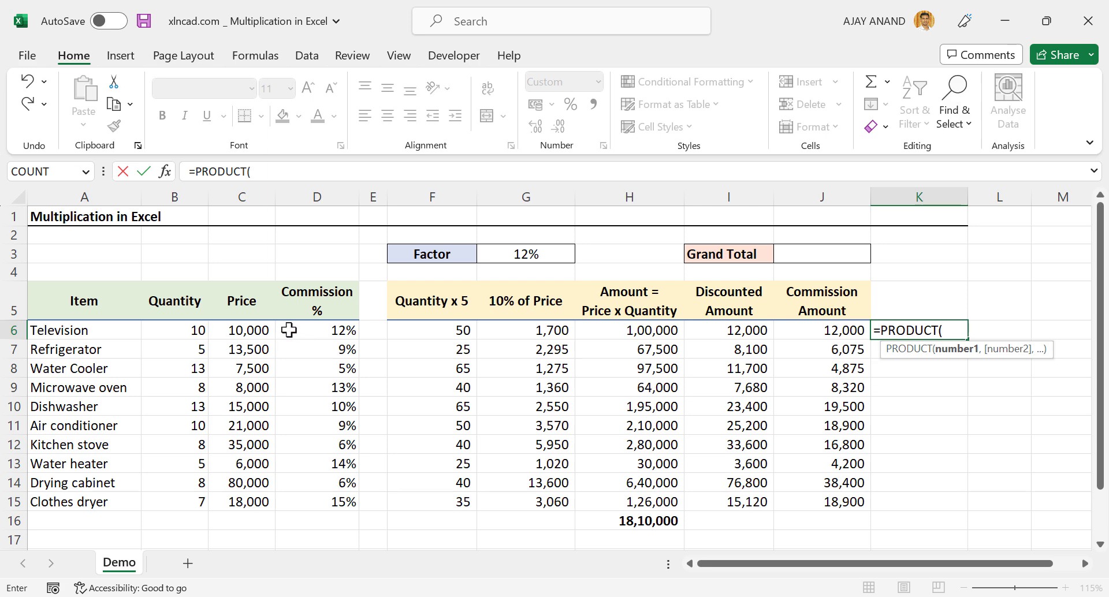
{"action": "left_click_drag", "start_coordinate": [178, 330], "coordinate": [318, 325]}
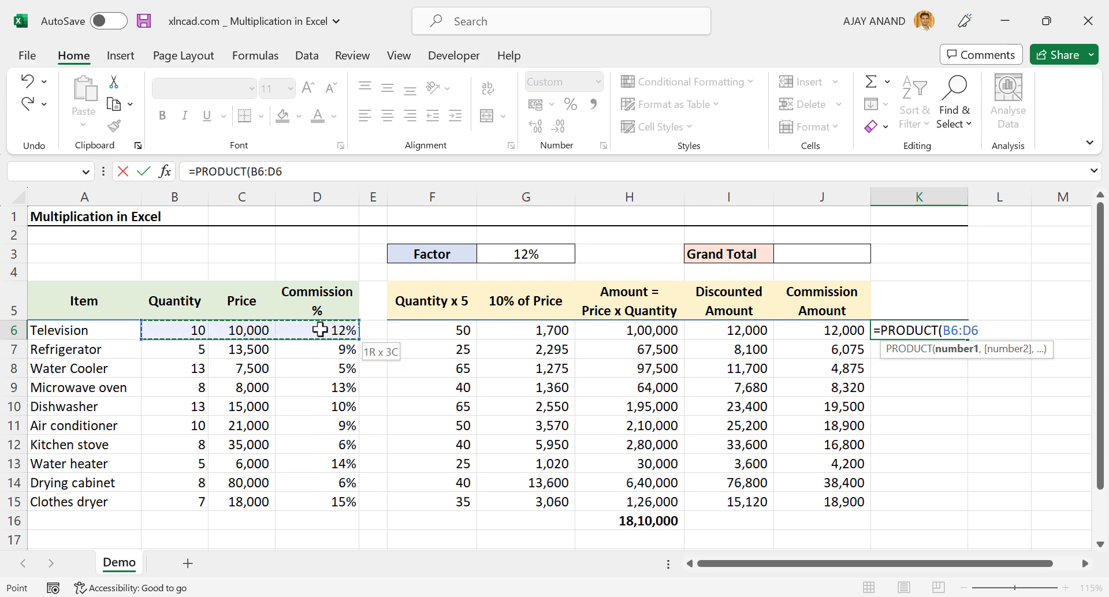
{"action": "key", "text": "Return"}
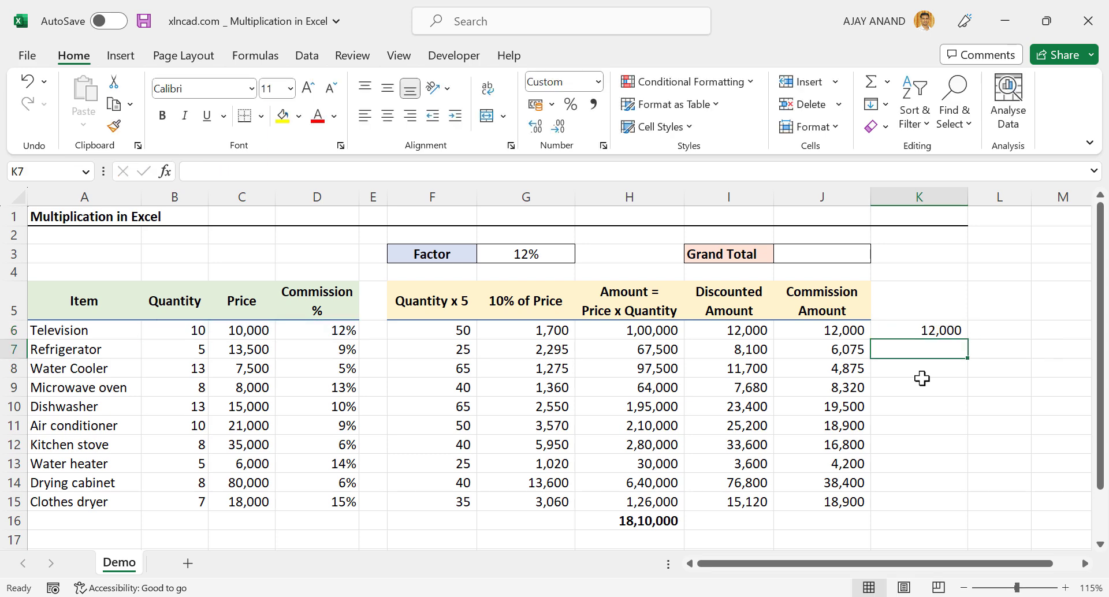
{"action": "left_click", "coordinate": [947, 332]}
{"action": "left_click_drag", "start_coordinate": [967, 342], "coordinate": [968, 503]}
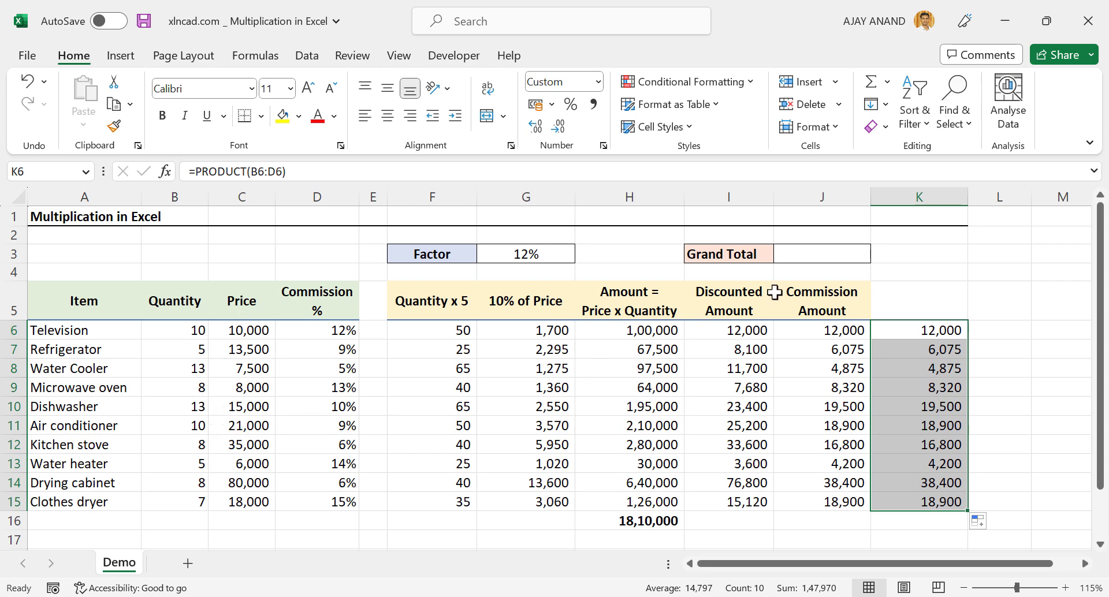
Calculate the Grand Total in J3 with =SUMPRODUCT(B6:B15,C6:C15) and check it against the Amount total in H16.
{"action": "left_click", "coordinate": [824, 252]}
{"action": "left_click", "coordinate": [230, 164]}
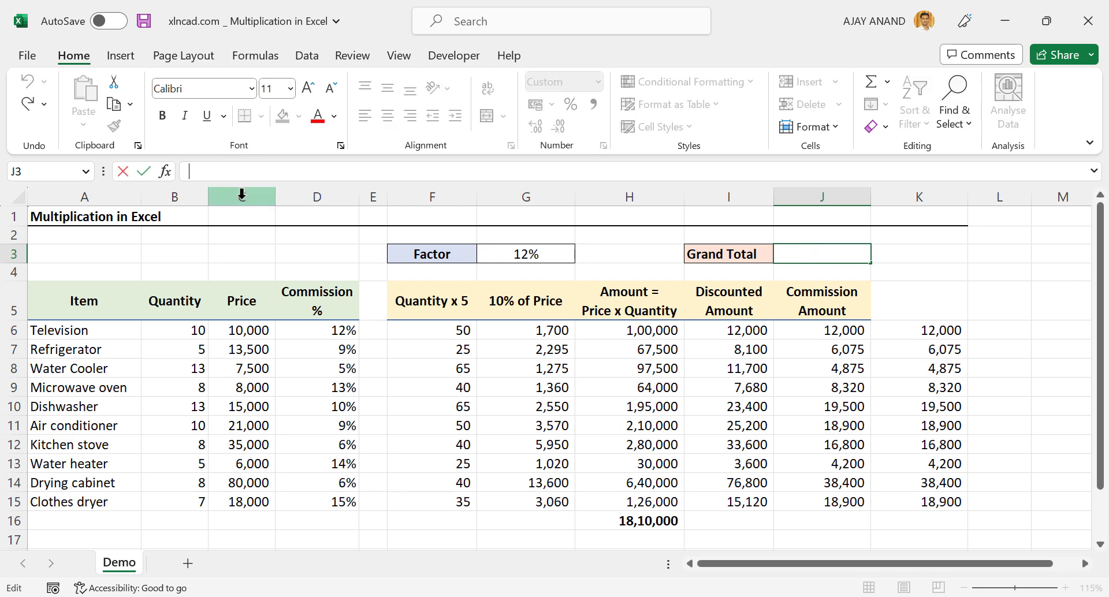
{"action": "type", "text": "=SUMPR"}
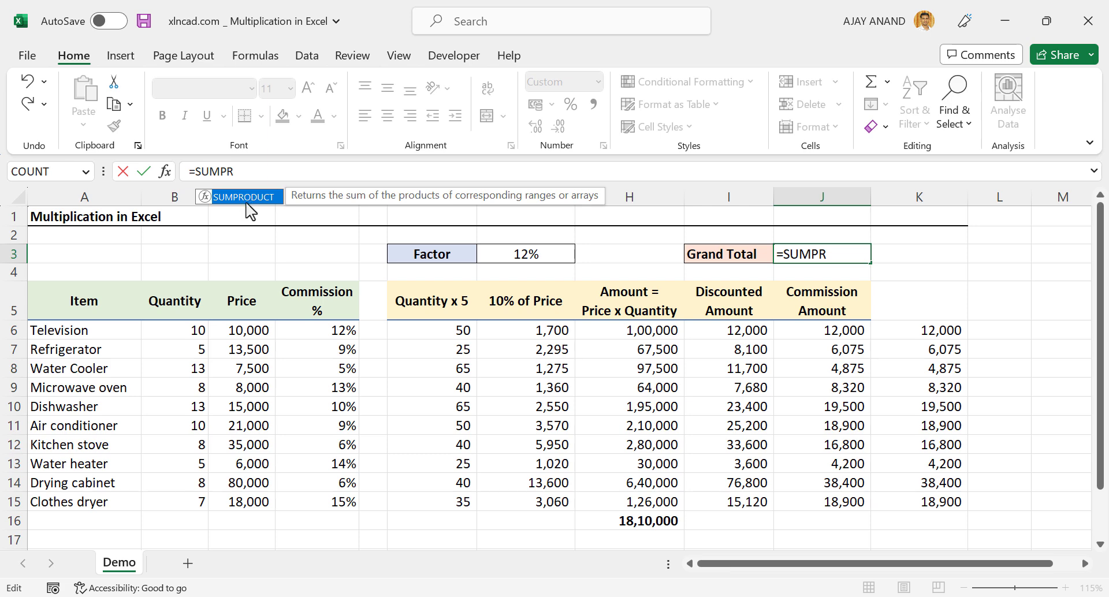
{"action": "double_click", "coordinate": [246, 202]}
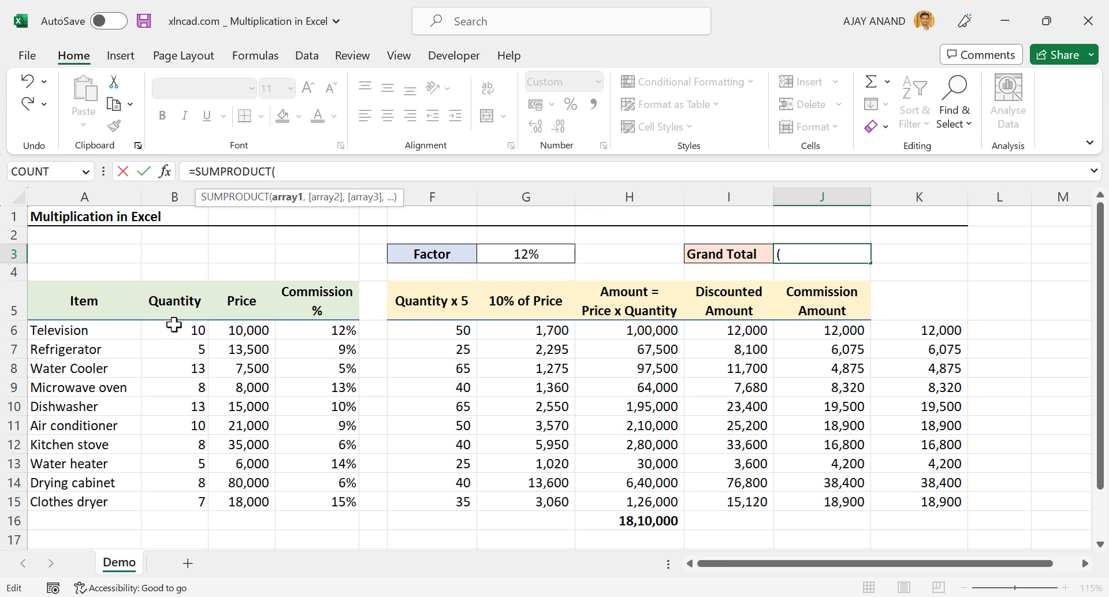
{"action": "left_click_drag", "start_coordinate": [182, 333], "coordinate": [185, 503]}
{"action": "type", "text": ","}
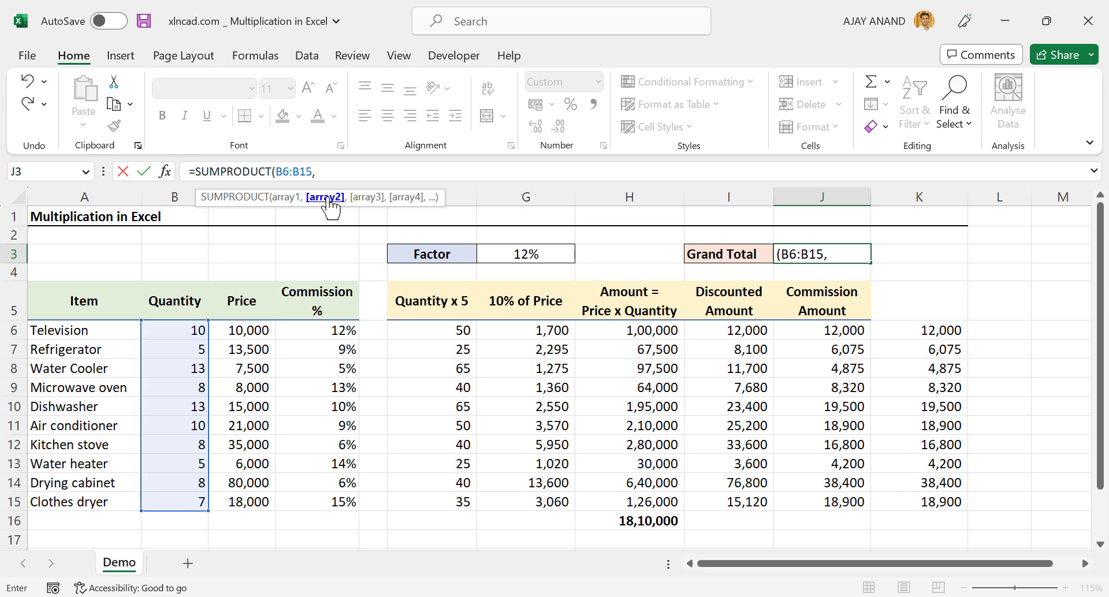
{"action": "left_click_drag", "start_coordinate": [241, 330], "coordinate": [248, 502]}
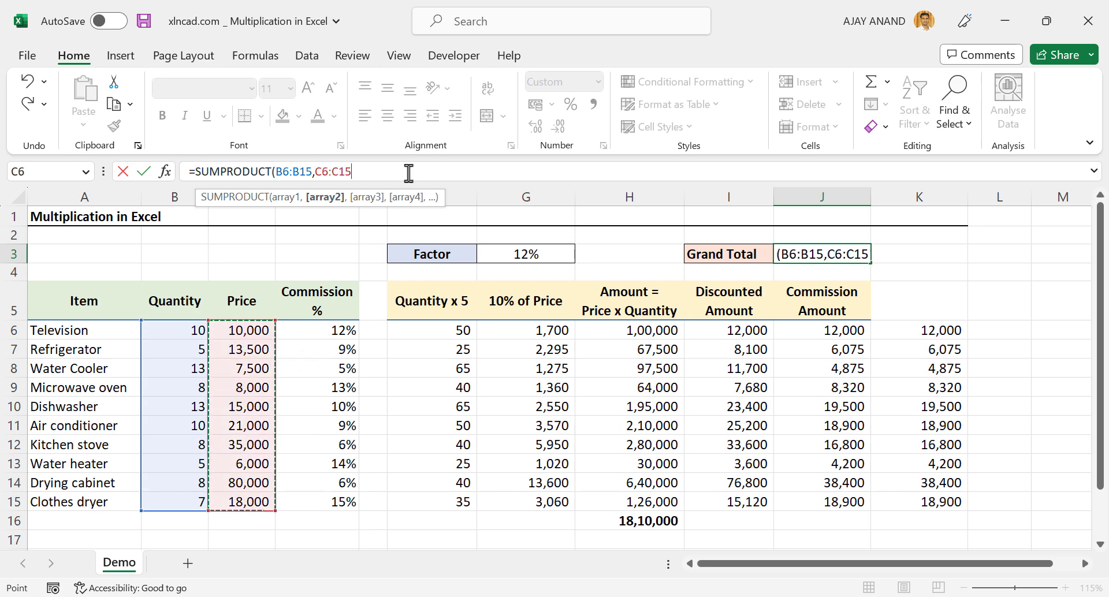
{"action": "key", "text": "Return"}
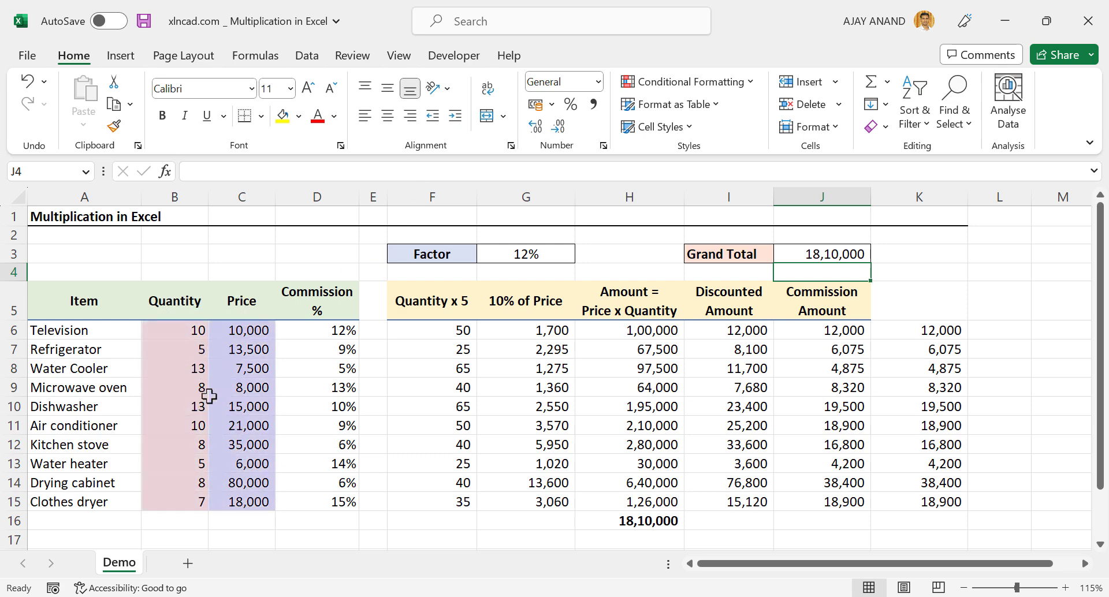
{"action": "left_click", "coordinate": [659, 514]}
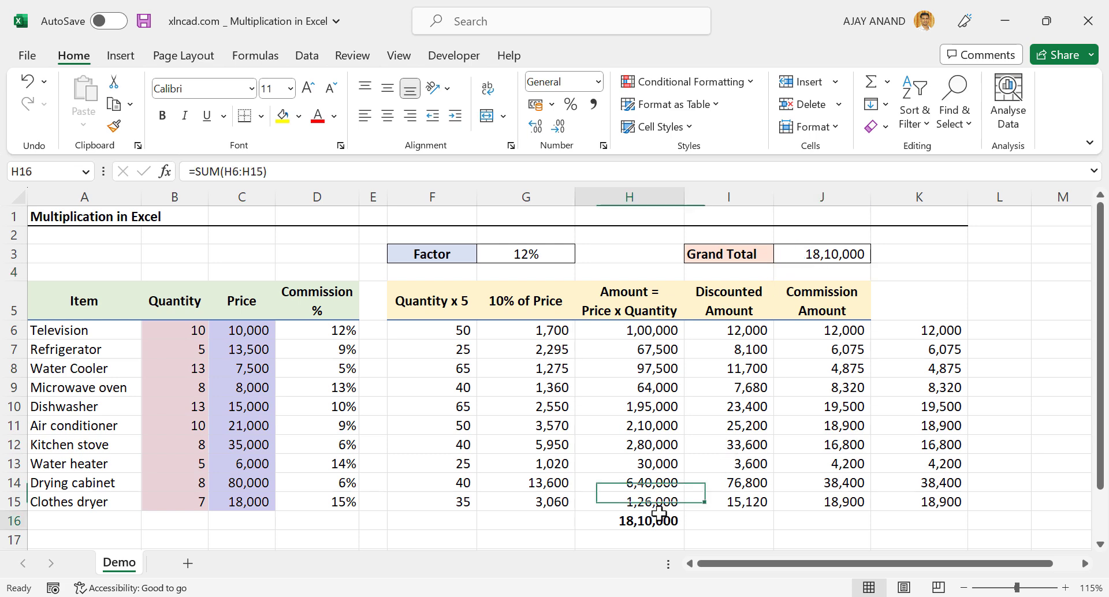
{"action": "left_click", "coordinate": [801, 254]}
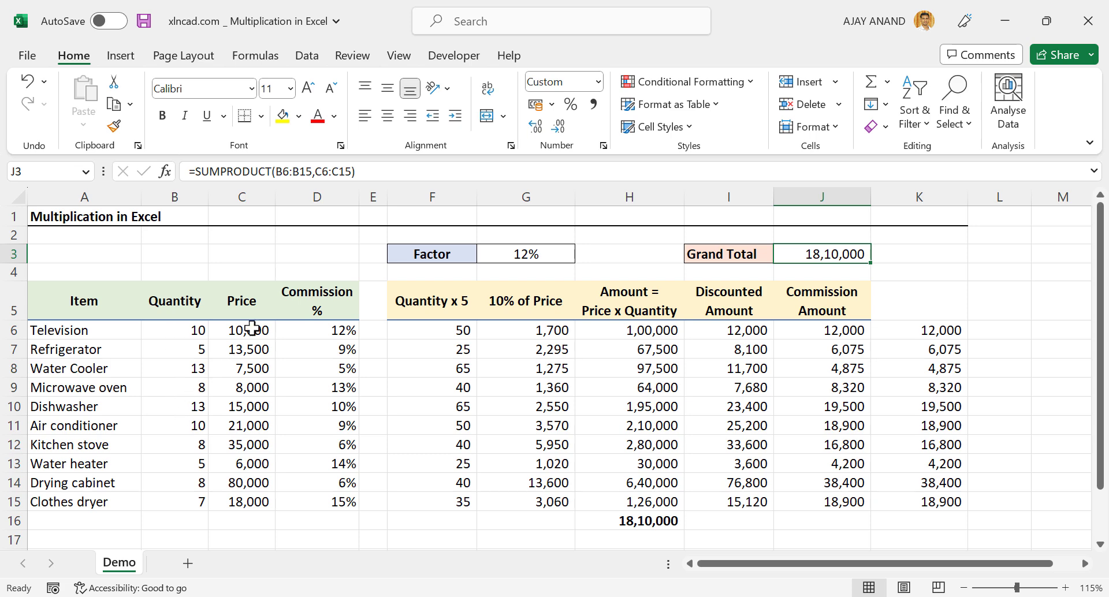
Enter the multiplier 2 in the empty cell C3 and copy that cell.
{"action": "left_click", "coordinate": [247, 255]}
{"action": "type", "text": "2"}
{"action": "key", "text": "Return"}
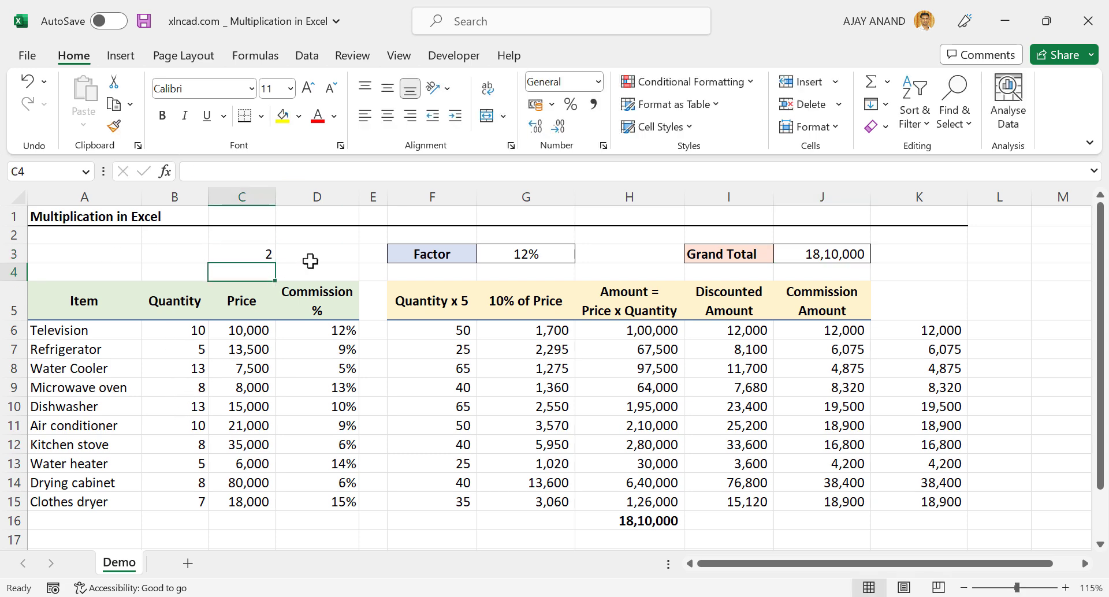
{"action": "right_click", "coordinate": [231, 256]}
{"action": "left_click", "coordinate": [330, 138]}
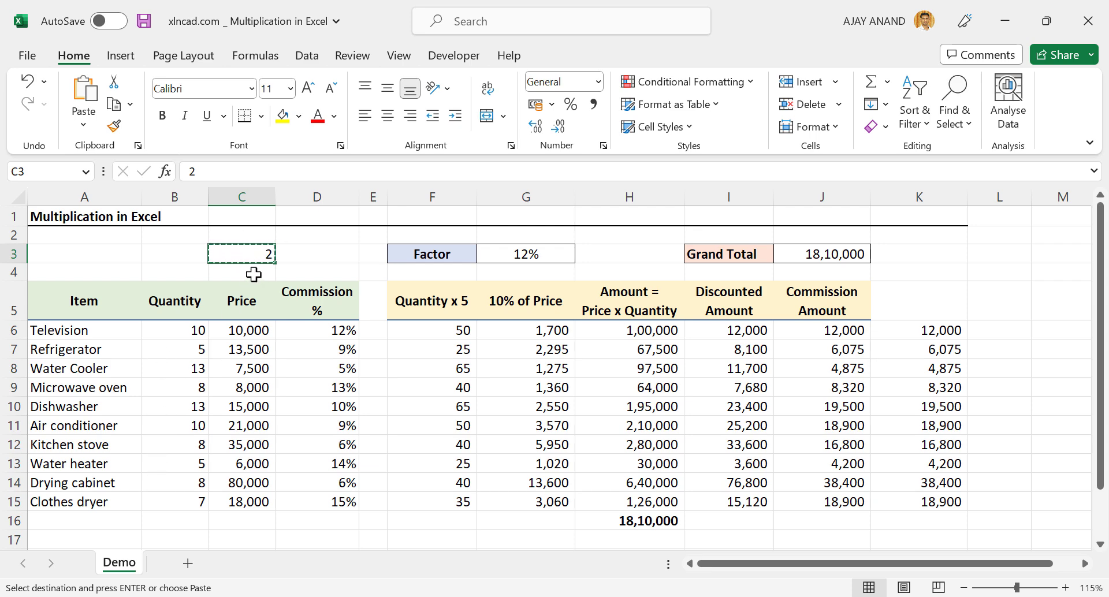
Multiply the Quantity values in B6:B15 by the copied cell using Paste Special with the Multiply operation, and review the updated quantities.
{"action": "left_click_drag", "start_coordinate": [167, 335], "coordinate": [177, 484]}
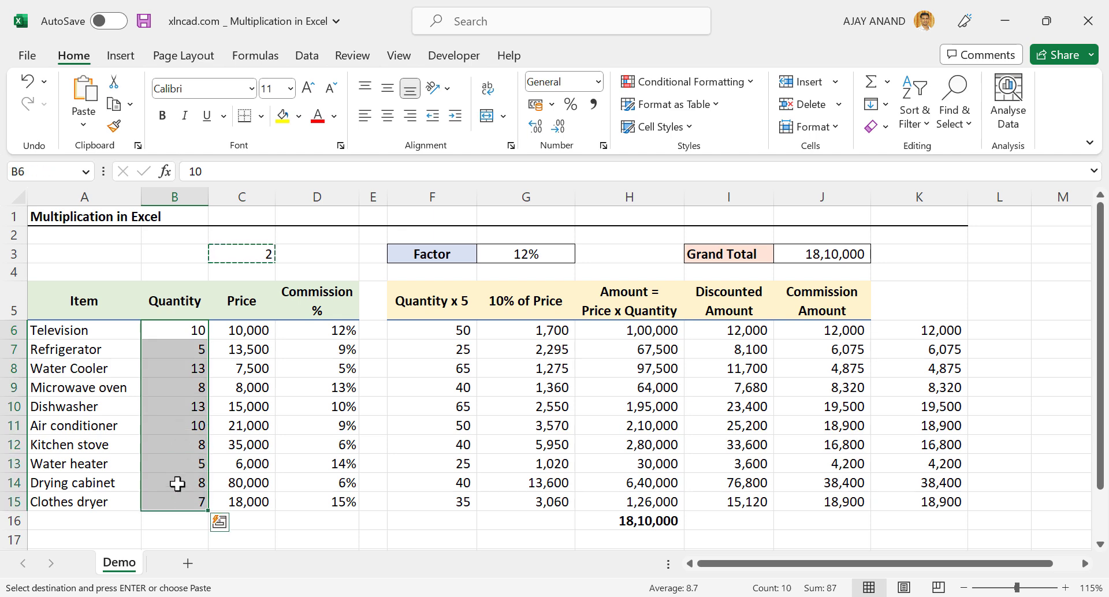
{"action": "right_click", "coordinate": [151, 397]}
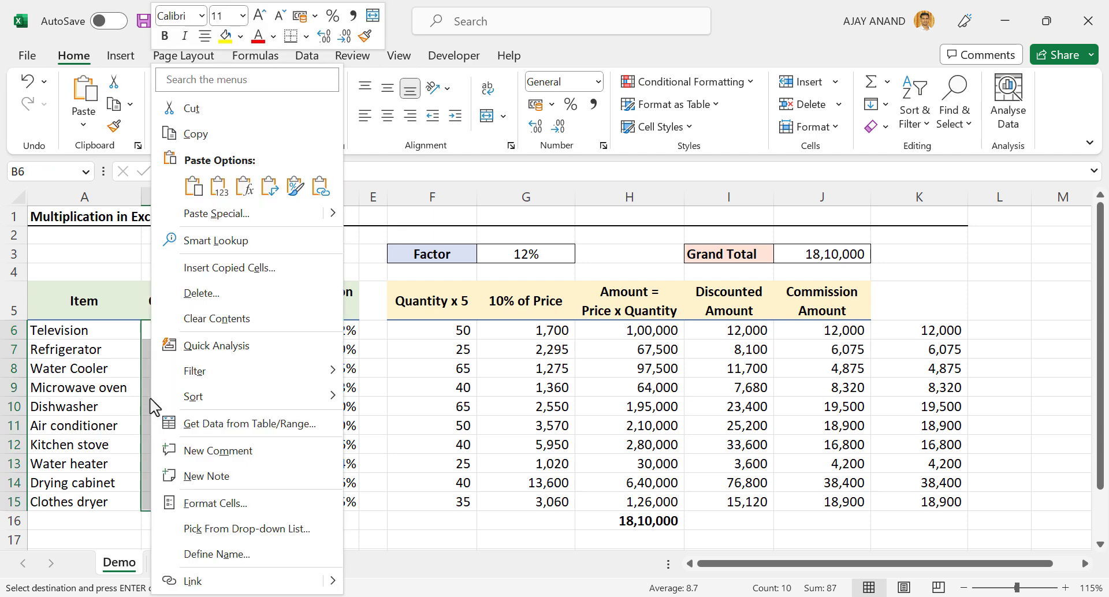
{"action": "left_click", "coordinate": [275, 224]}
{"action": "left_click_drag", "start_coordinate": [203, 107], "coordinate": [484, 204]}
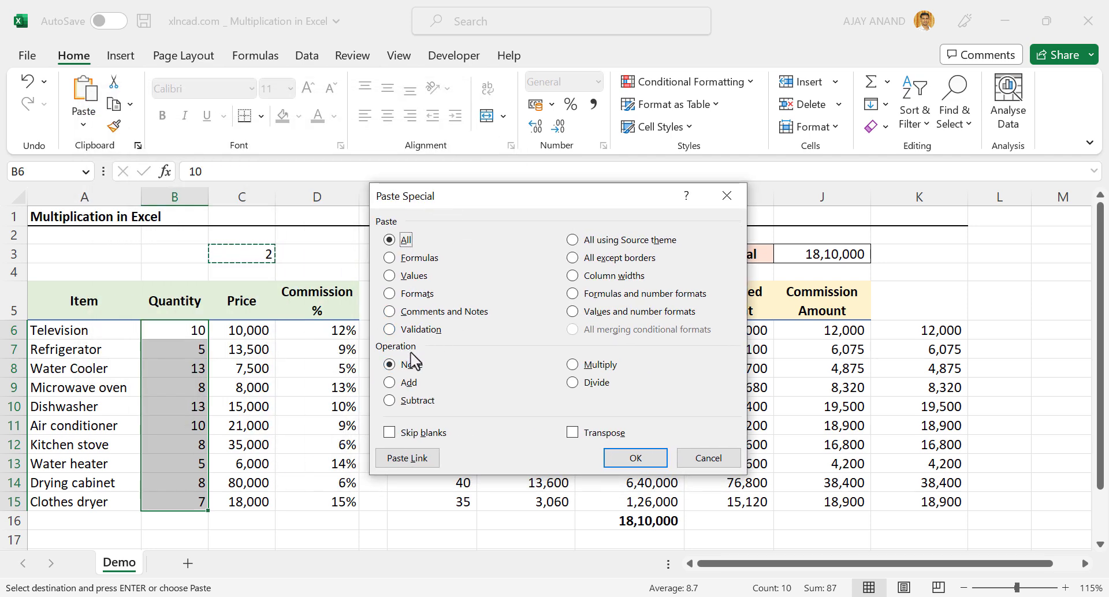
{"action": "left_click", "coordinate": [574, 365]}
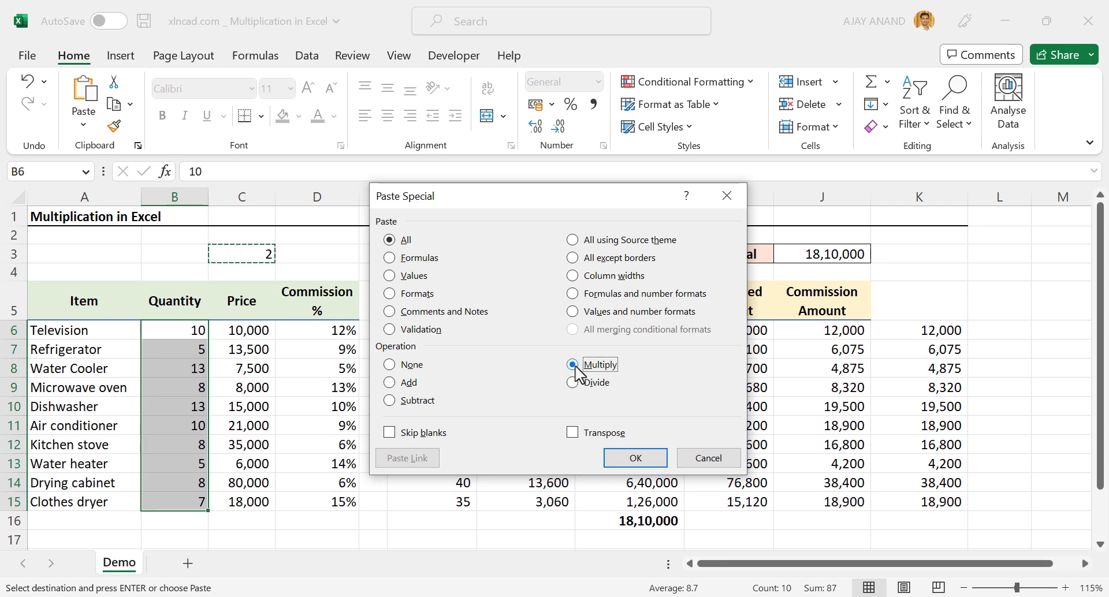
{"action": "left_click", "coordinate": [617, 462]}
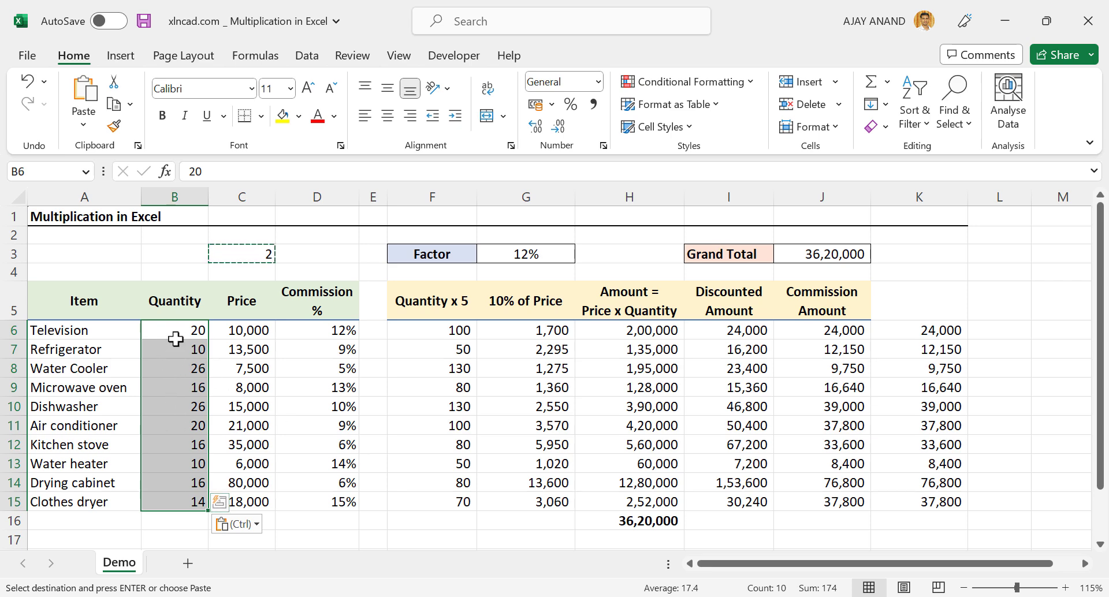
{"action": "left_click", "coordinate": [175, 404]}
{"action": "left_click", "coordinate": [173, 484]}
{"action": "left_click", "coordinate": [168, 499]}
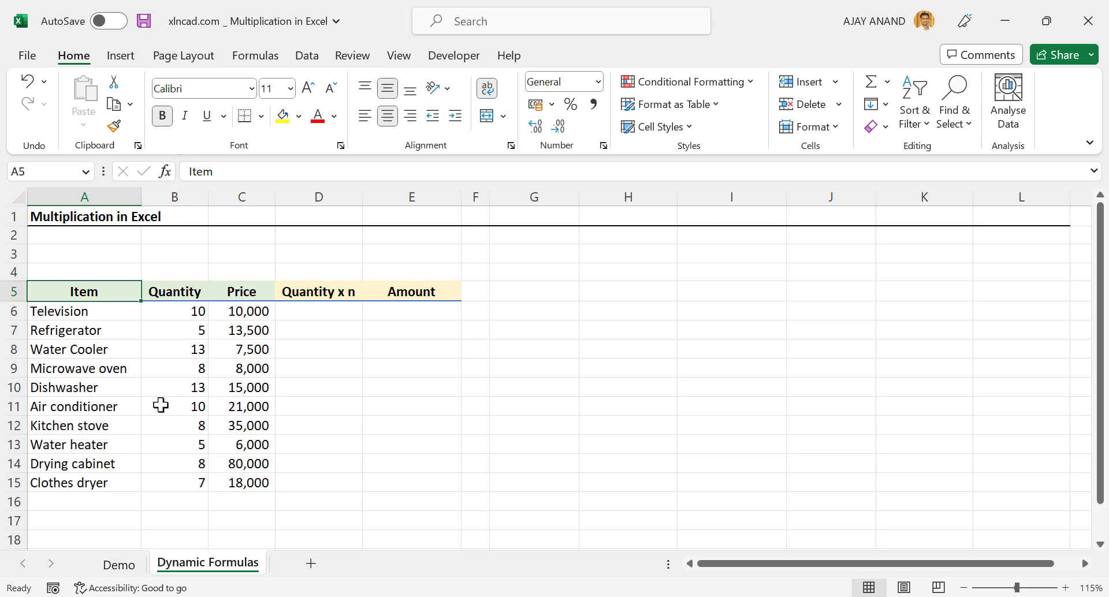
Fill the Quantity x n column with the dynamic array formula =B6:B15*5 in D6 and inspect the formula in the spilled cells.
{"action": "left_click", "coordinate": [316, 313]}
{"action": "type", "text": "="}
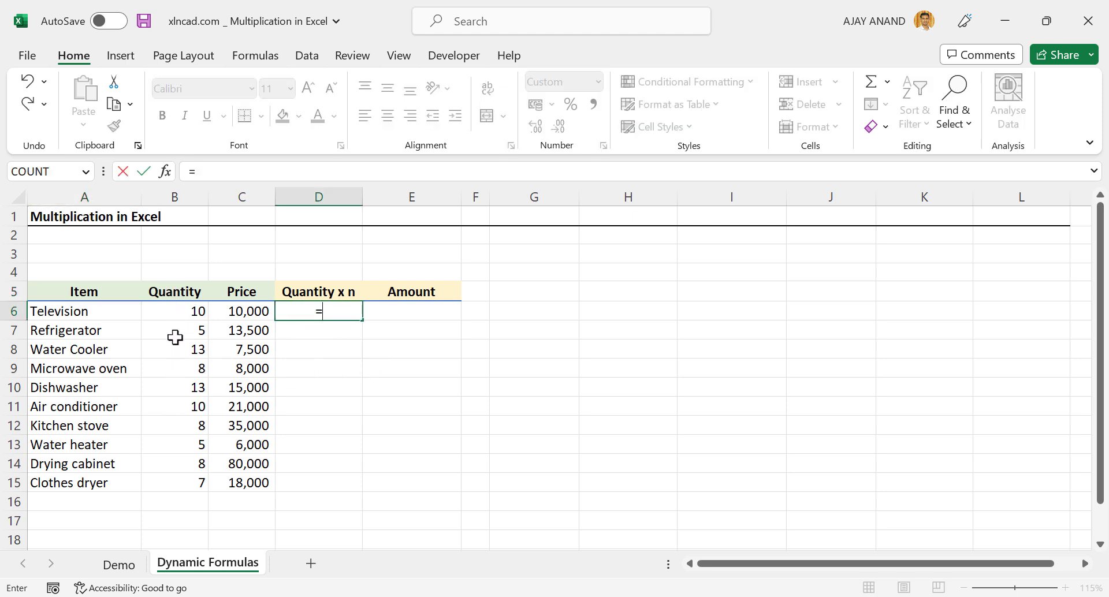
{"action": "left_click_drag", "start_coordinate": [174, 314], "coordinate": [176, 483]}
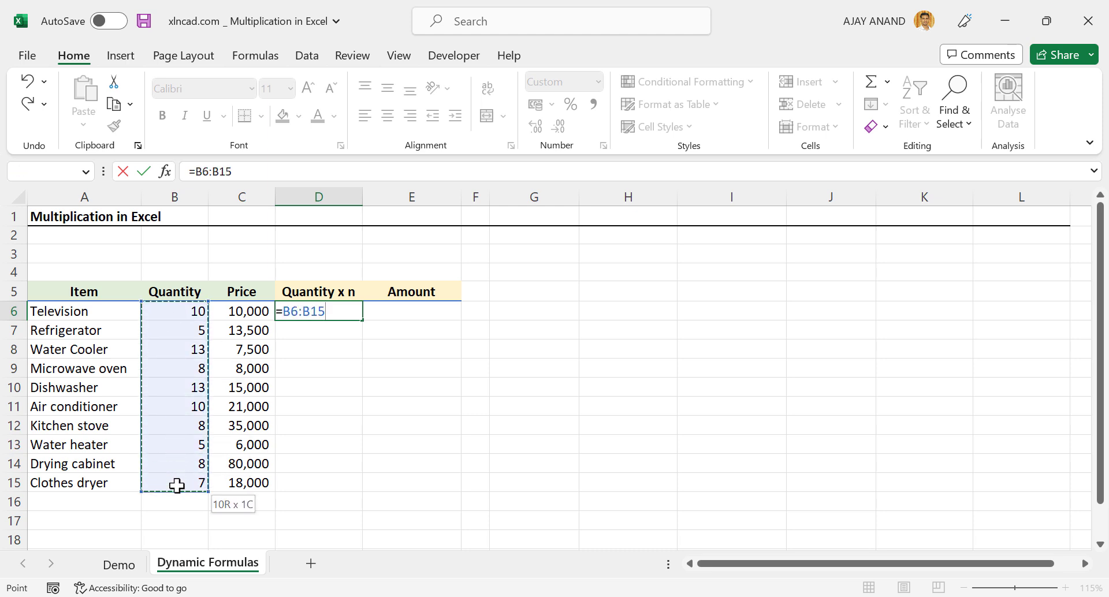
{"action": "type", "text": "*"}
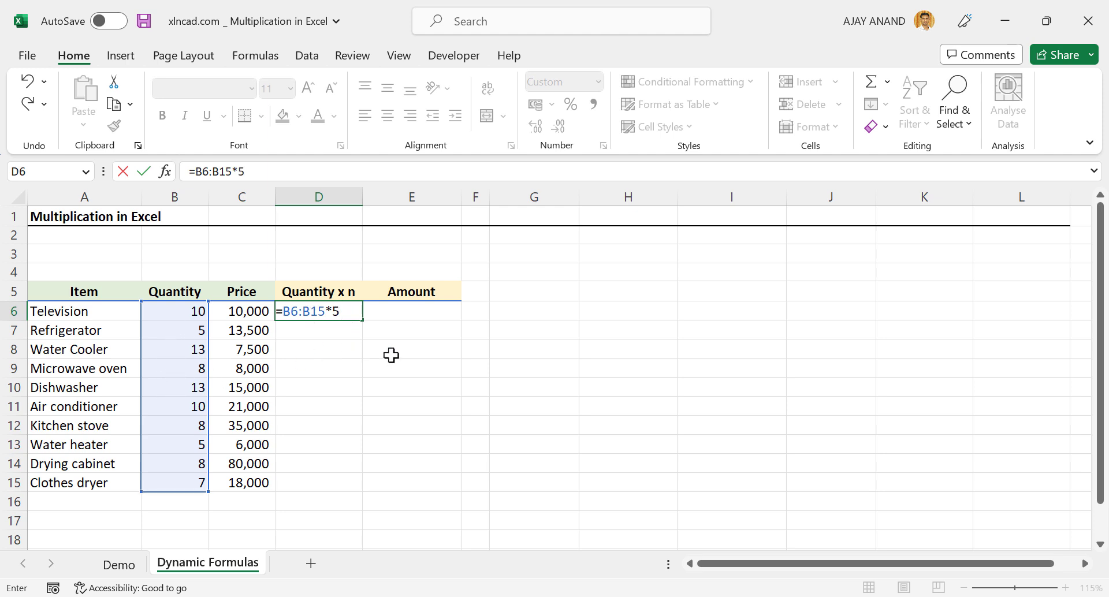
{"action": "key", "text": "Return"}
{"action": "left_click", "coordinate": [335, 312]}
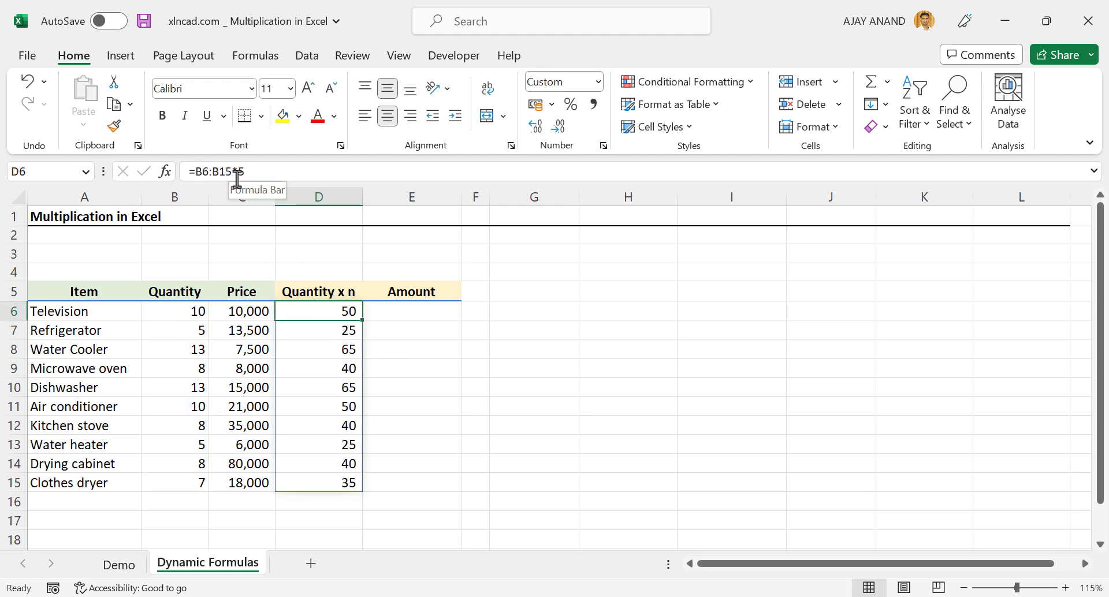
{"action": "left_click", "coordinate": [316, 348]}
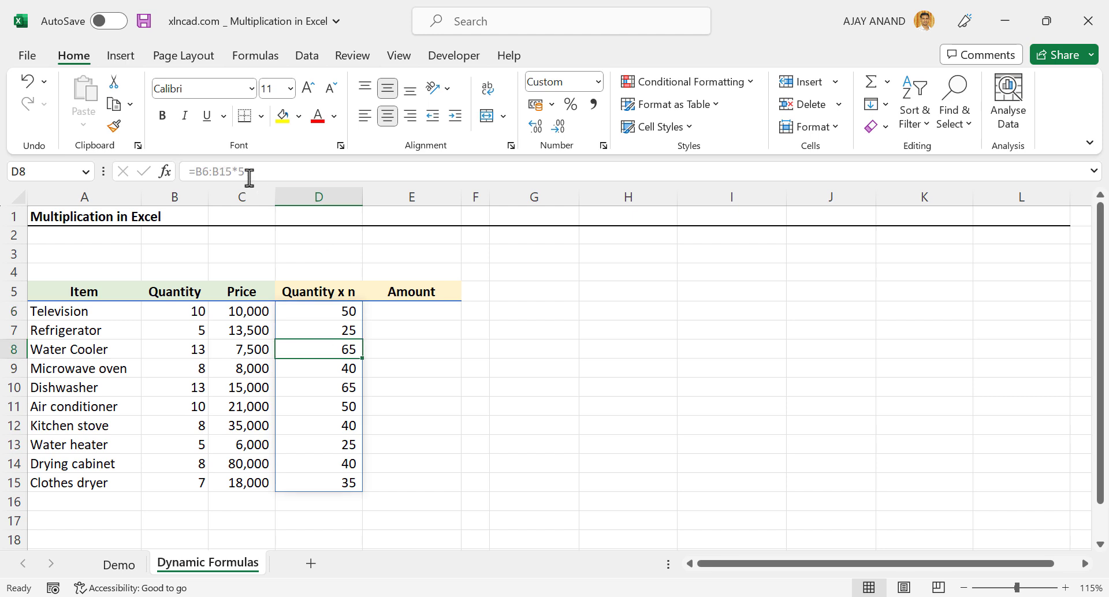
{"action": "left_click", "coordinate": [328, 411]}
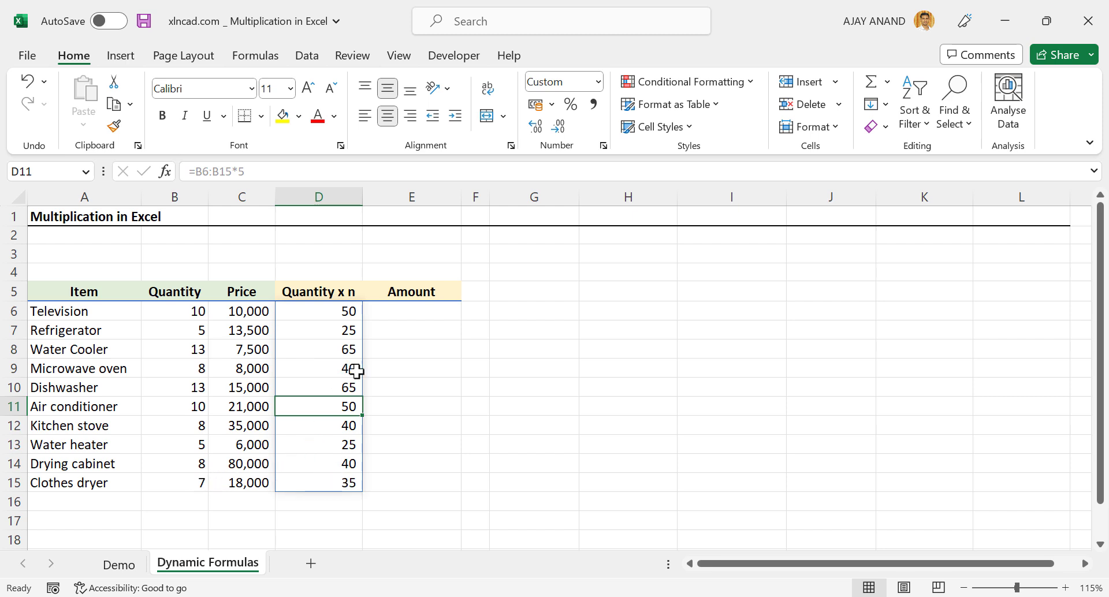
Change the multiplier in the Quantity x n formula in D6 to 12, giving =B6:B15*12.
{"action": "left_click", "coordinate": [339, 312]}
{"action": "left_click_drag", "start_coordinate": [239, 173], "coordinate": [254, 172]}
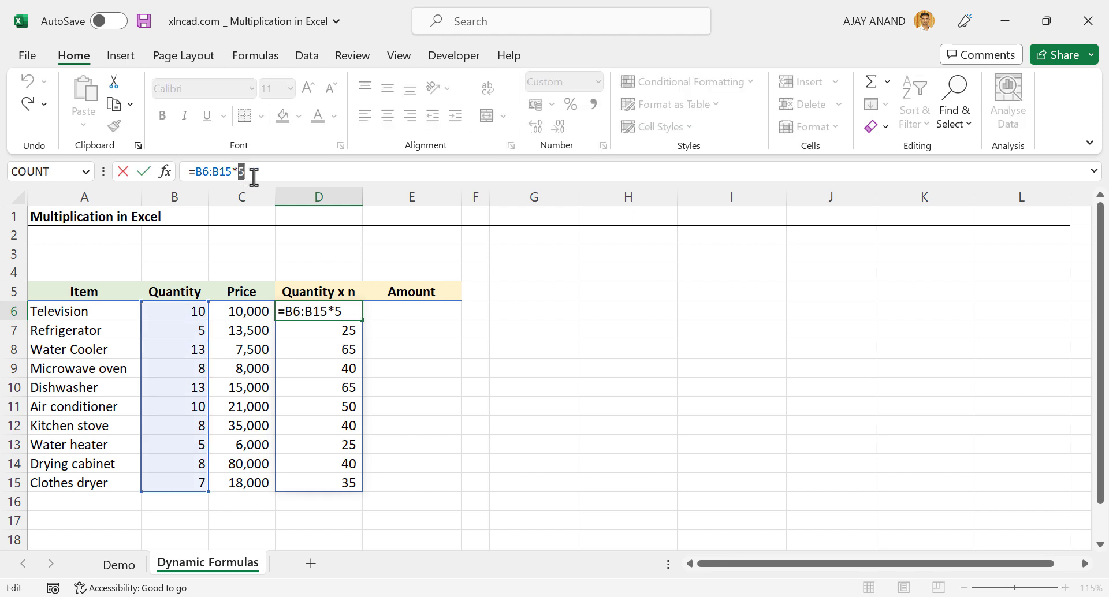
{"action": "type", "text": "12"}
{"action": "key", "text": "Return"}
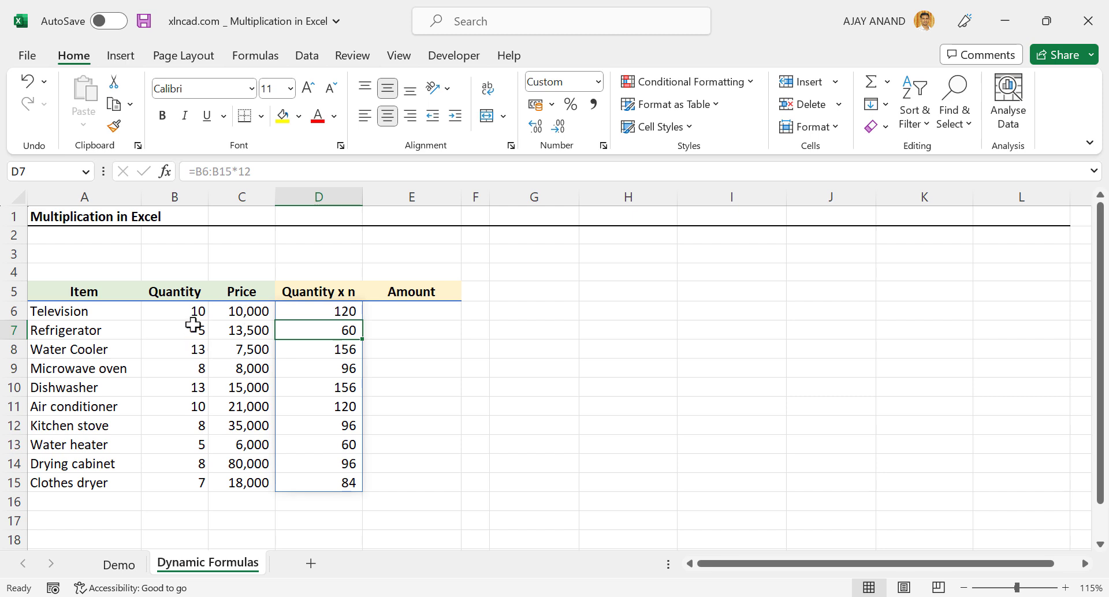
Fill the Amount column with the dynamic array formula =B6:B15*C6:C15 in E6 and inspect the formula in the spilled cells.
{"action": "left_click", "coordinate": [411, 316]}
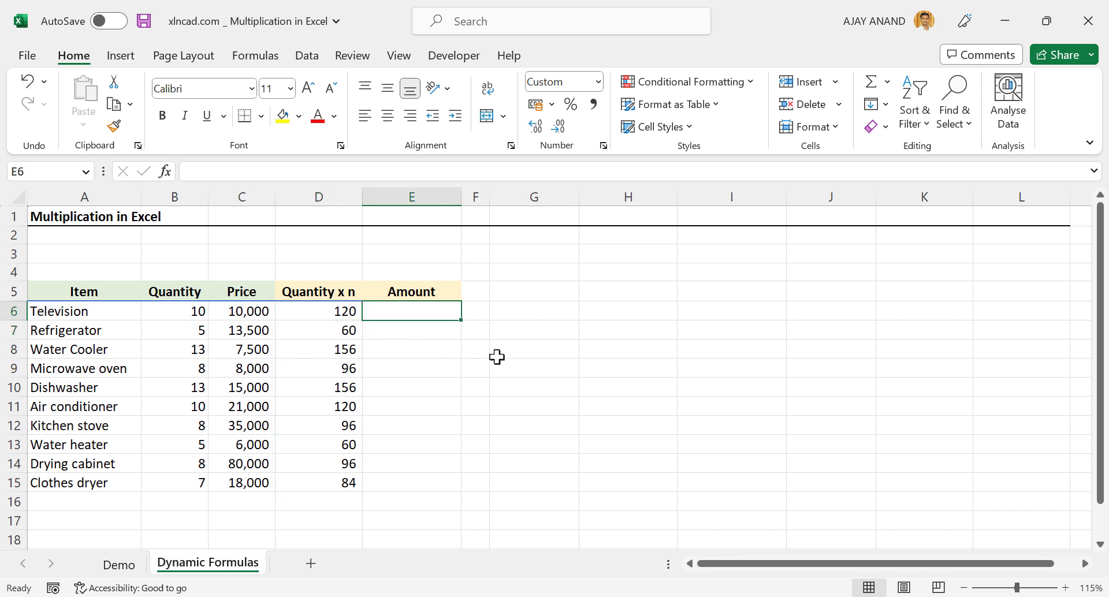
{"action": "type", "text": "="}
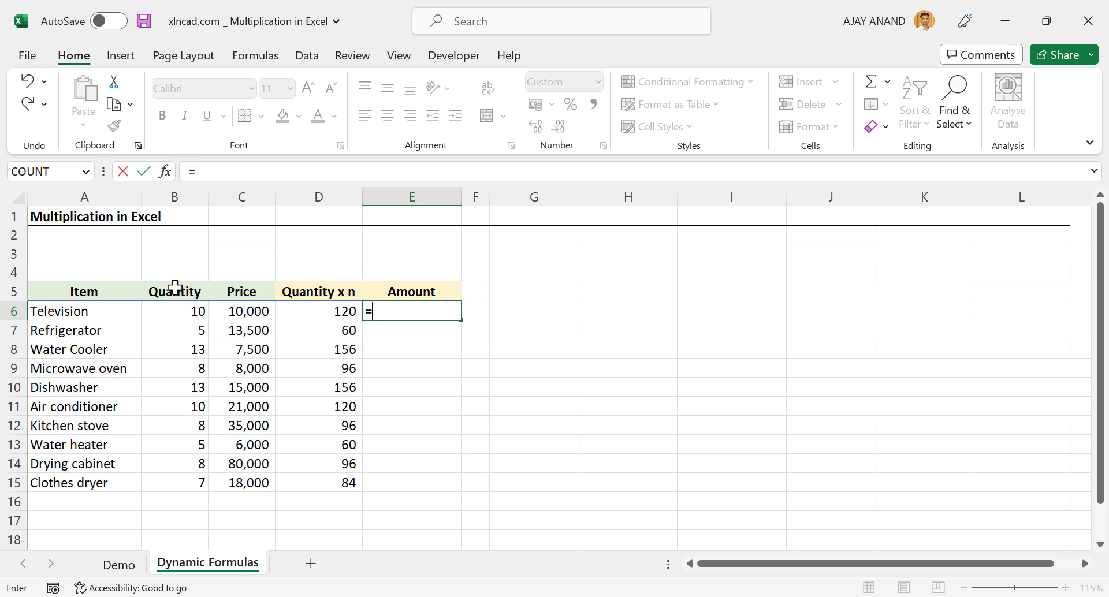
{"action": "left_click_drag", "start_coordinate": [174, 311], "coordinate": [179, 479]}
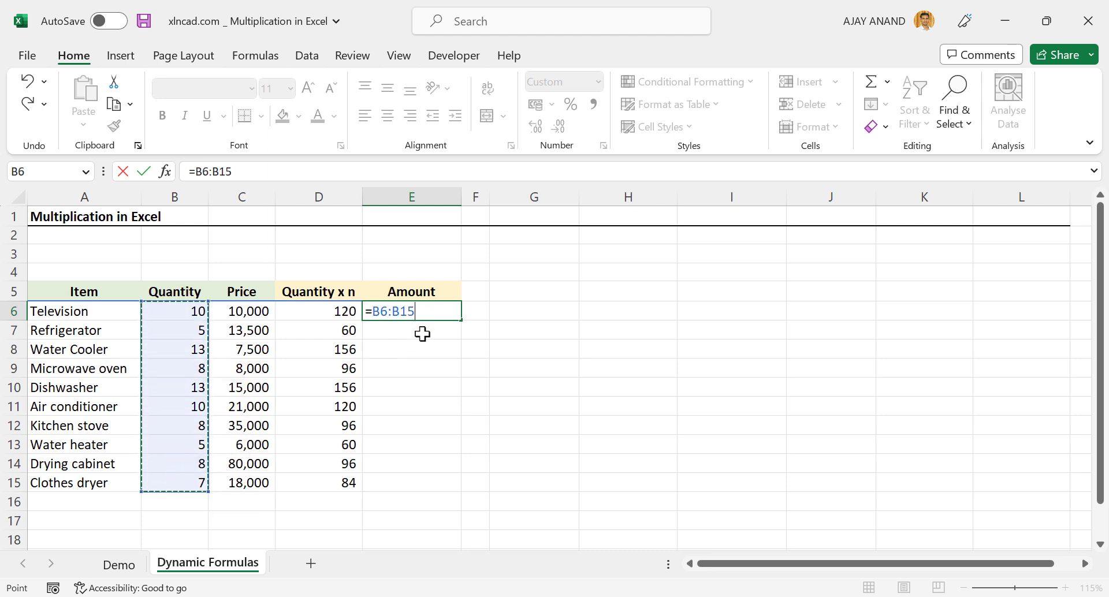
{"action": "type", "text": "*"}
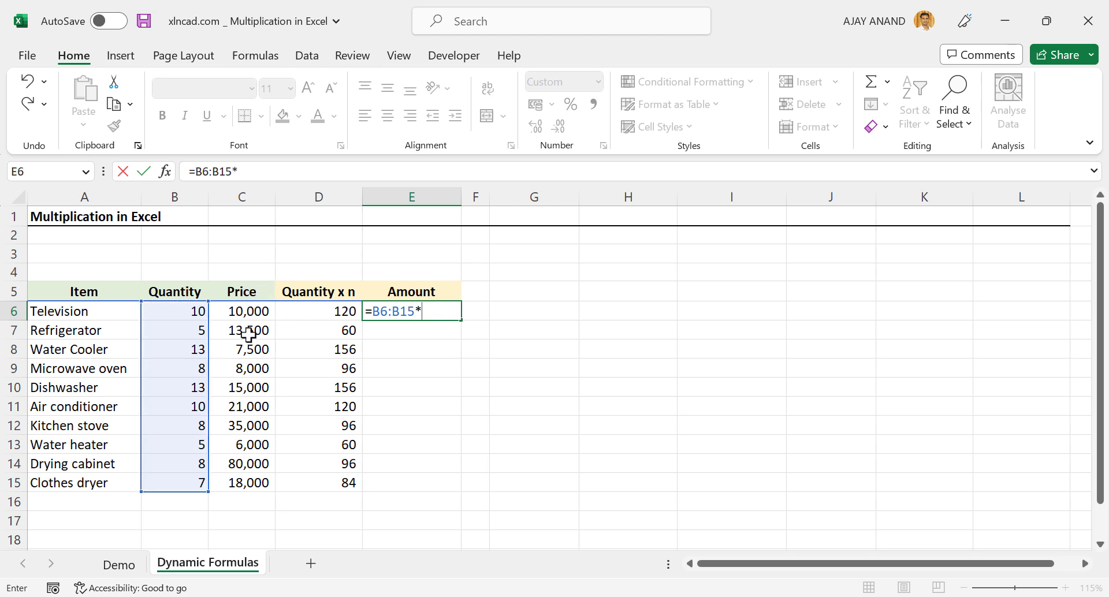
{"action": "left_click_drag", "start_coordinate": [248, 311], "coordinate": [259, 477]}
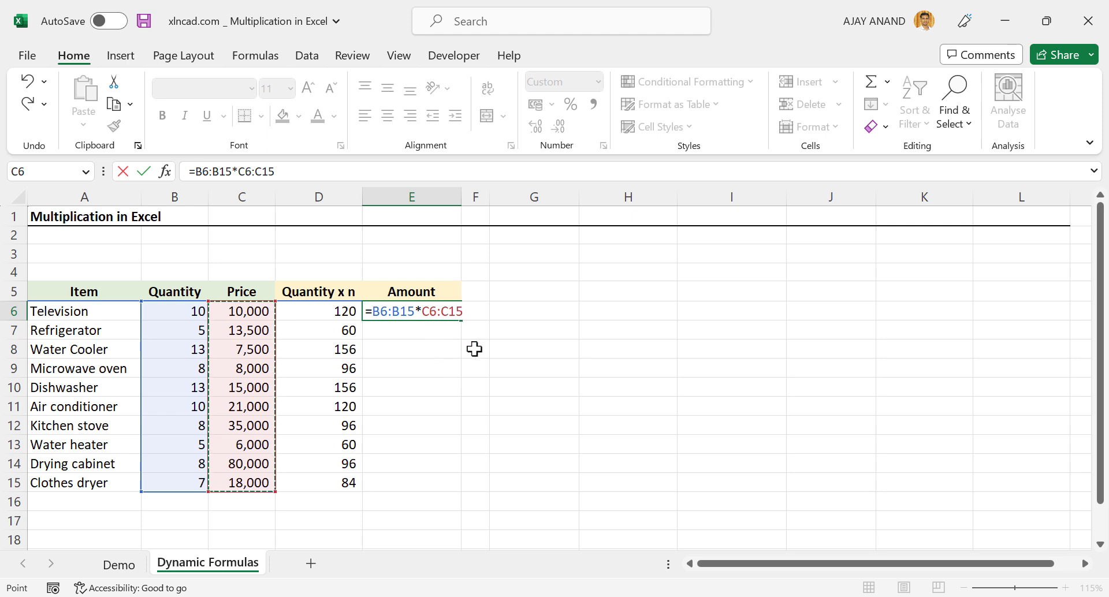
{"action": "key", "text": "Return"}
{"action": "left_click", "coordinate": [439, 406]}
{"action": "left_click", "coordinate": [434, 483]}
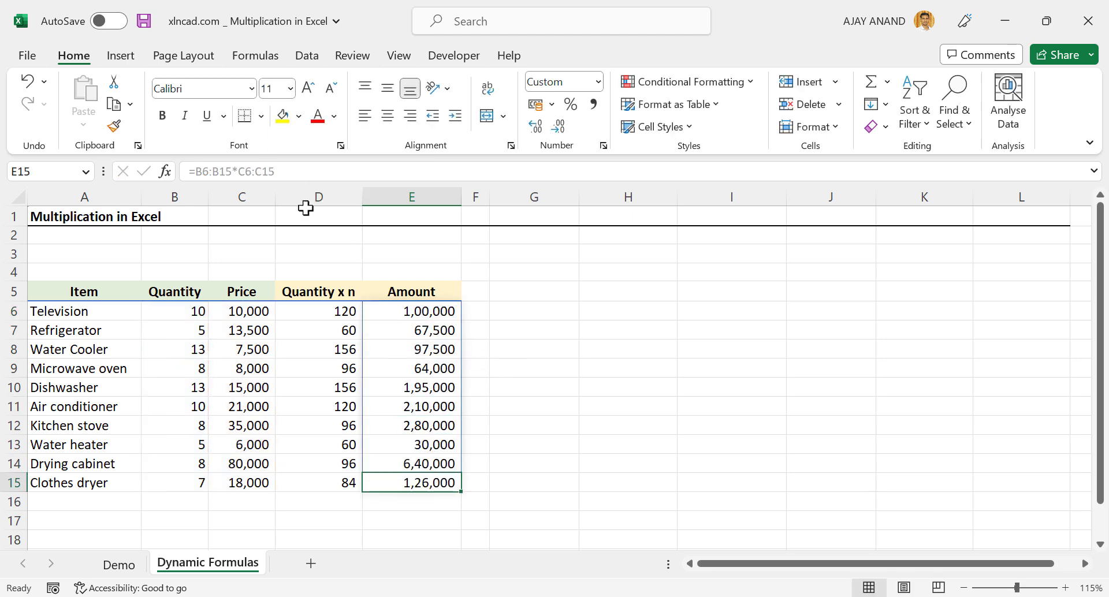
Set the Television quantity in B6 to 15.
{"action": "left_click", "coordinate": [194, 313]}
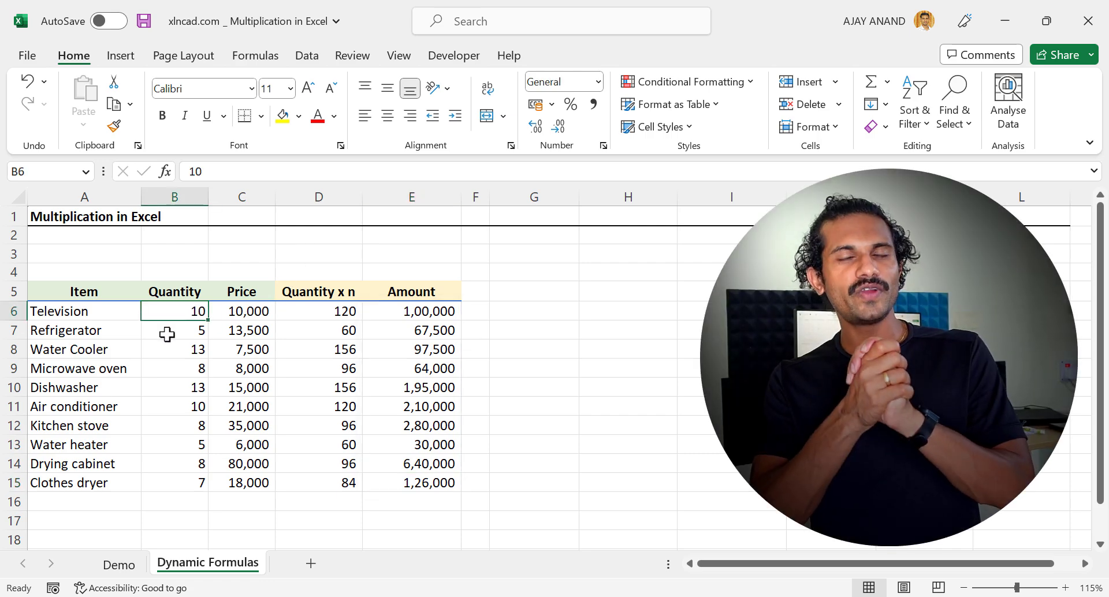
{"action": "key", "text": "F2"}
{"action": "key", "text": "BackSpace"}
{"action": "type", "text": "5"}
{"action": "key", "text": "Return"}
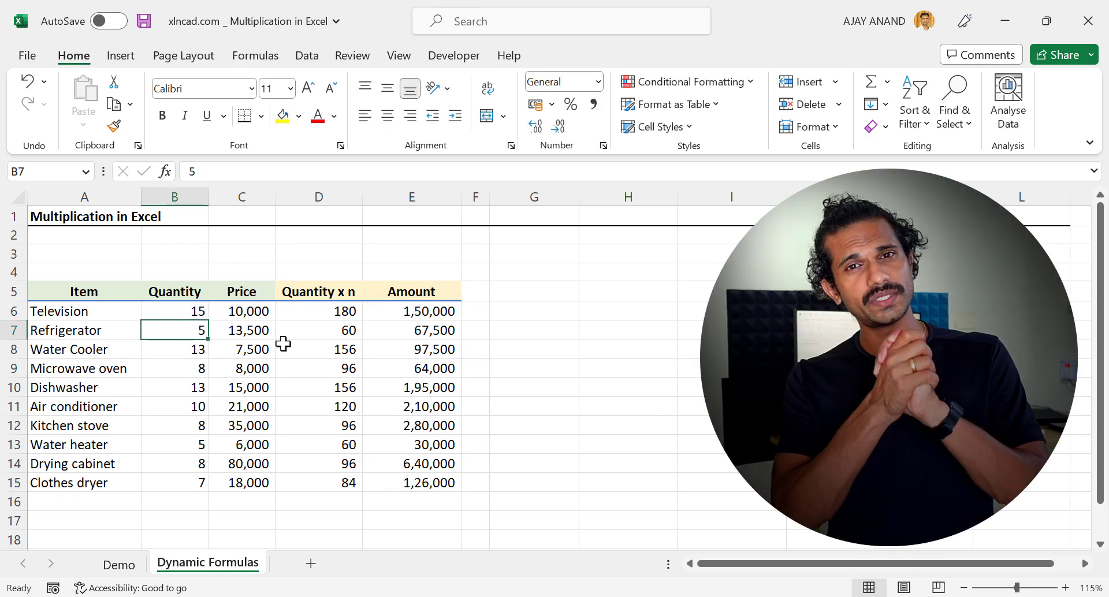